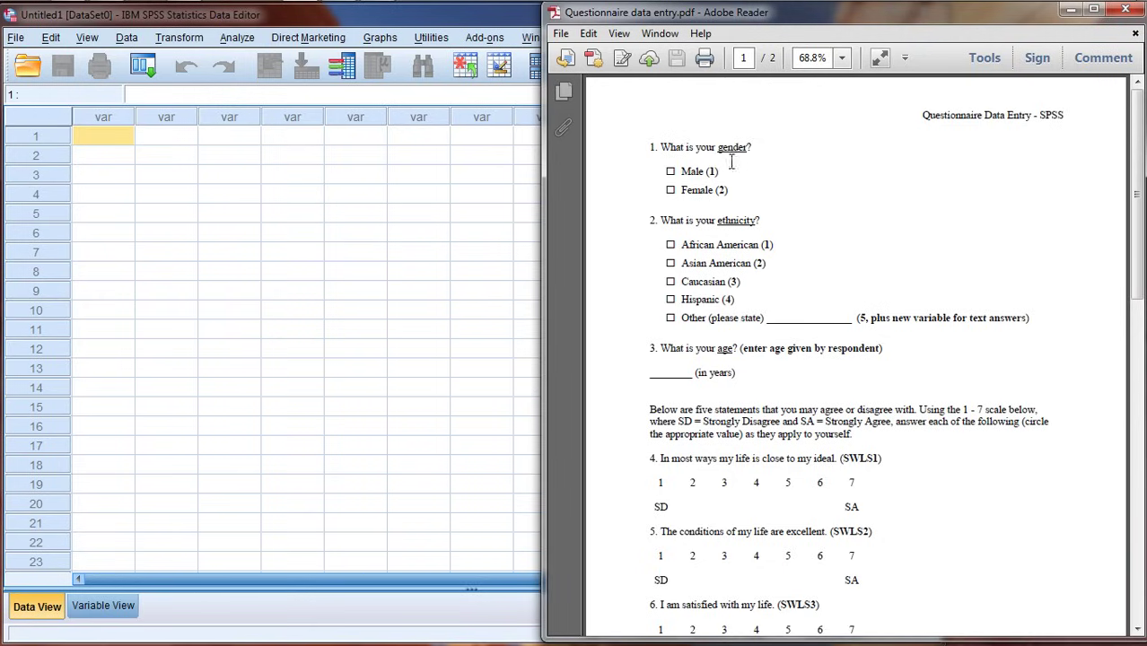
Step: Read the questionnaire's first three questions on gender, ethnicity and age
mouse_move(652, 148)
mouse_down()
mouse_move(806, 473)
mouse_move(821, 606)
mouse_up()
mouse_move(1141, 214)
mouse_down()
mouse_move(1139, 428)
mouse_move(1139, 201)
mouse_up()
click(867, 178)
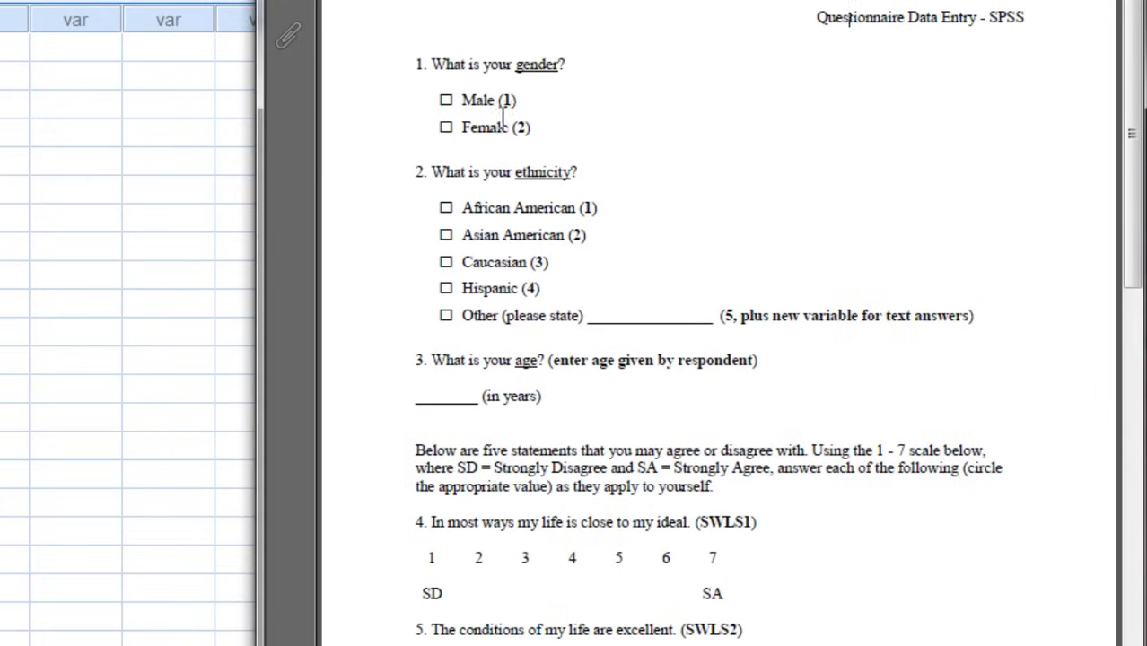
double_click(529, 66)
click(530, 170)
double_click(530, 171)
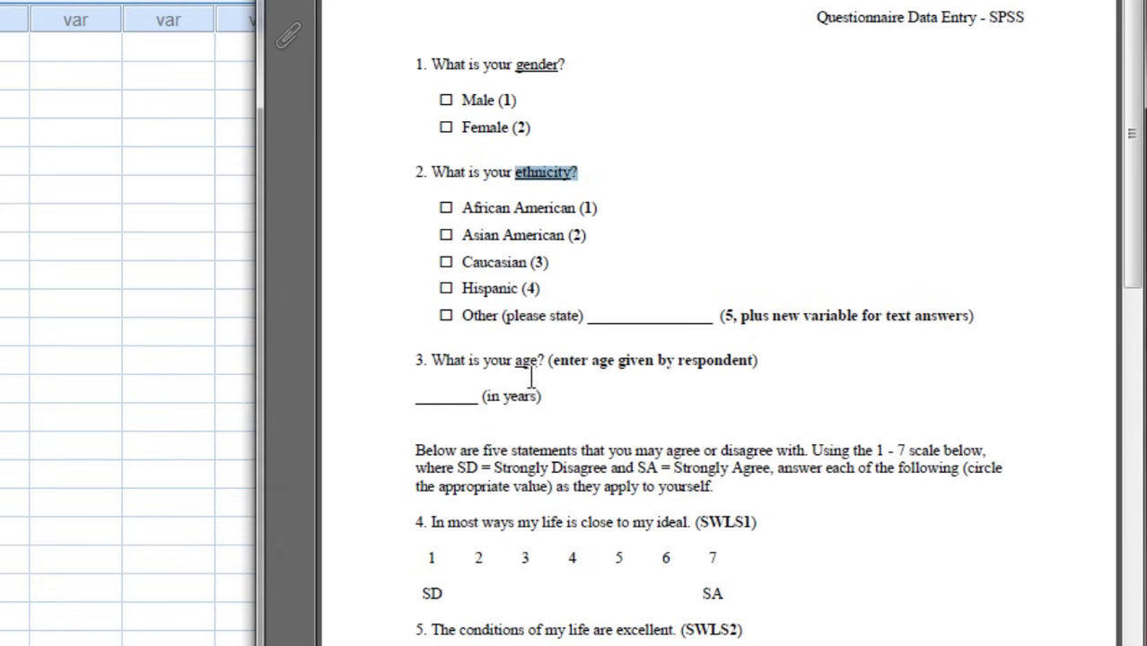
double_click(528, 360)
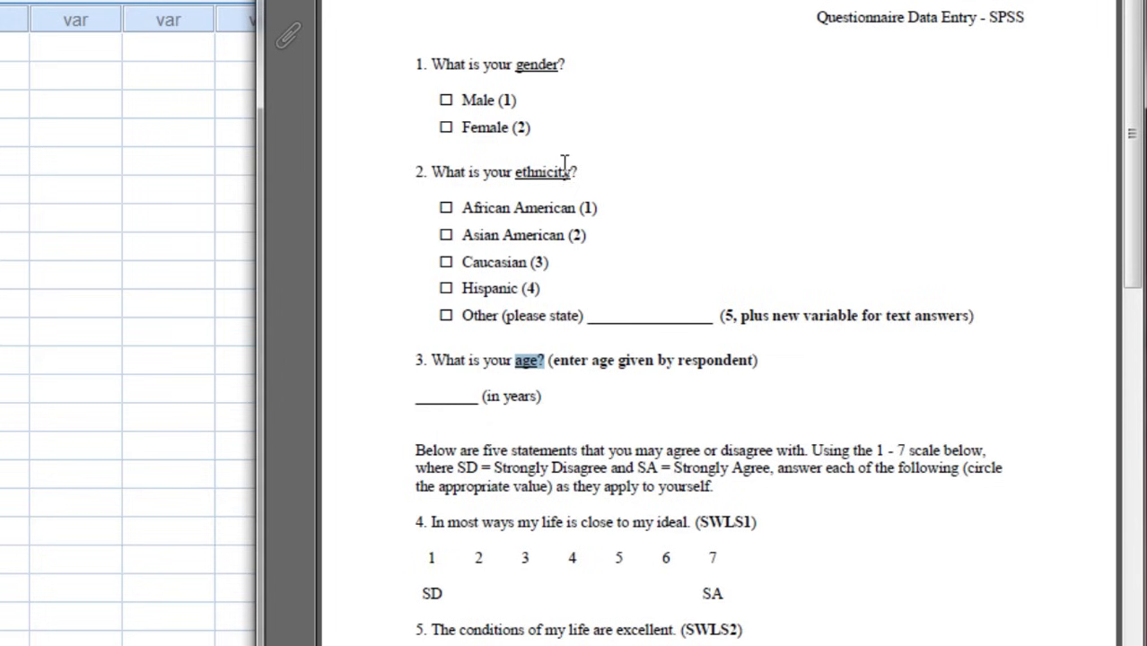
click(501, 98)
Step: Note the answer codes: Male 1, Female 2, and ethnicity codes 1–4
double_click(504, 100)
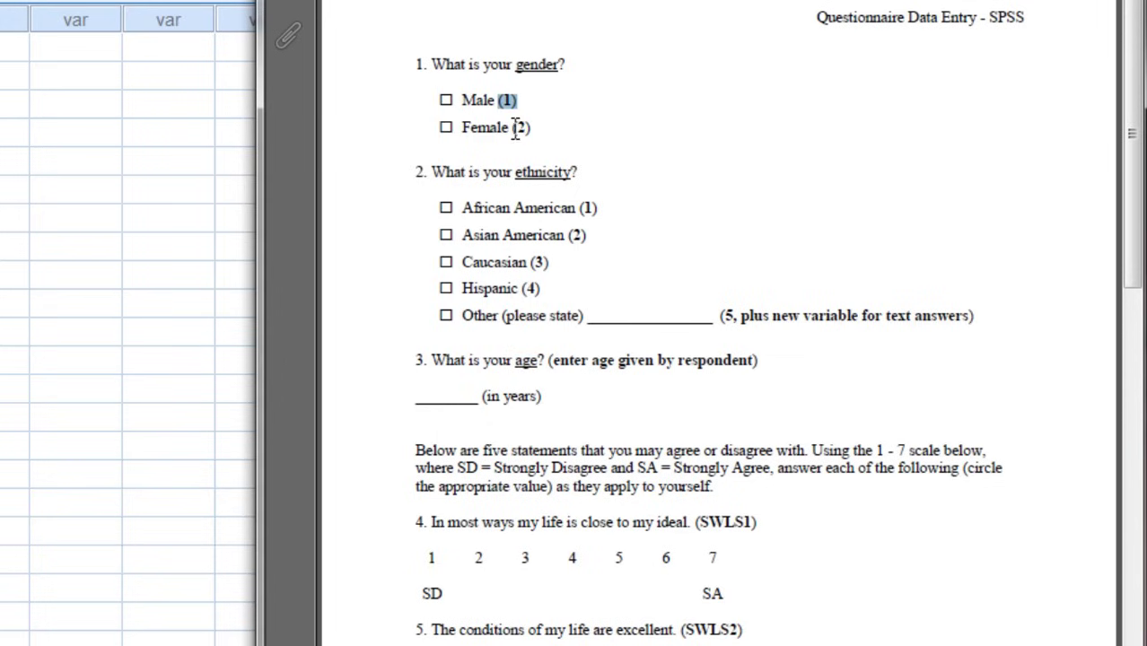
double_click(522, 127)
double_click(587, 208)
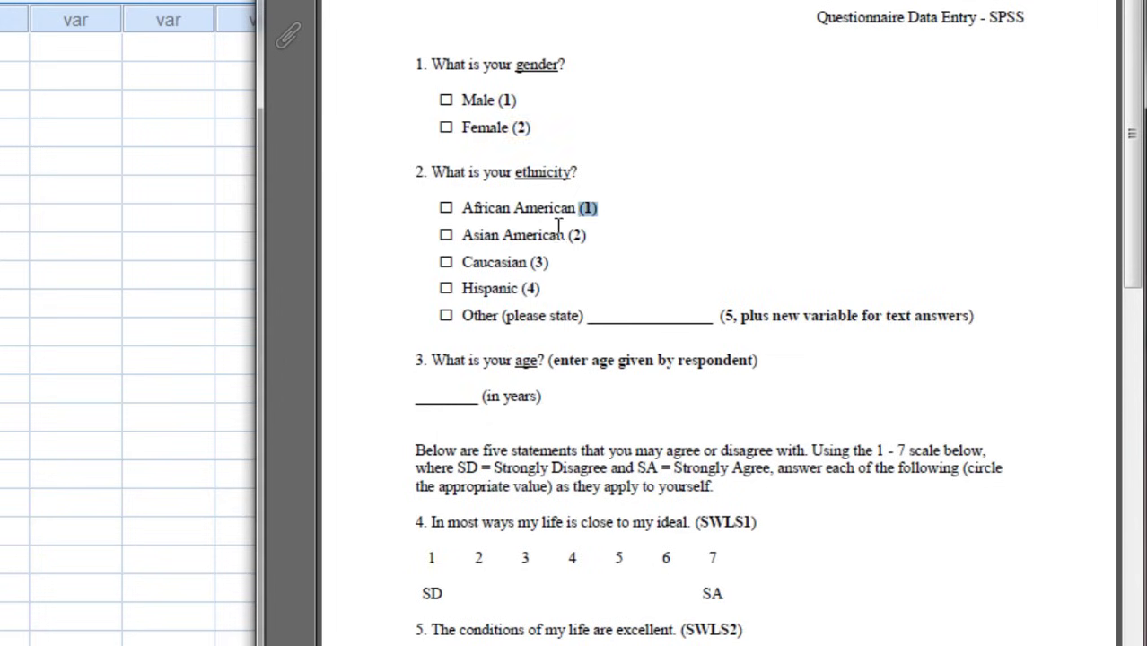
double_click(576, 235)
double_click(538, 262)
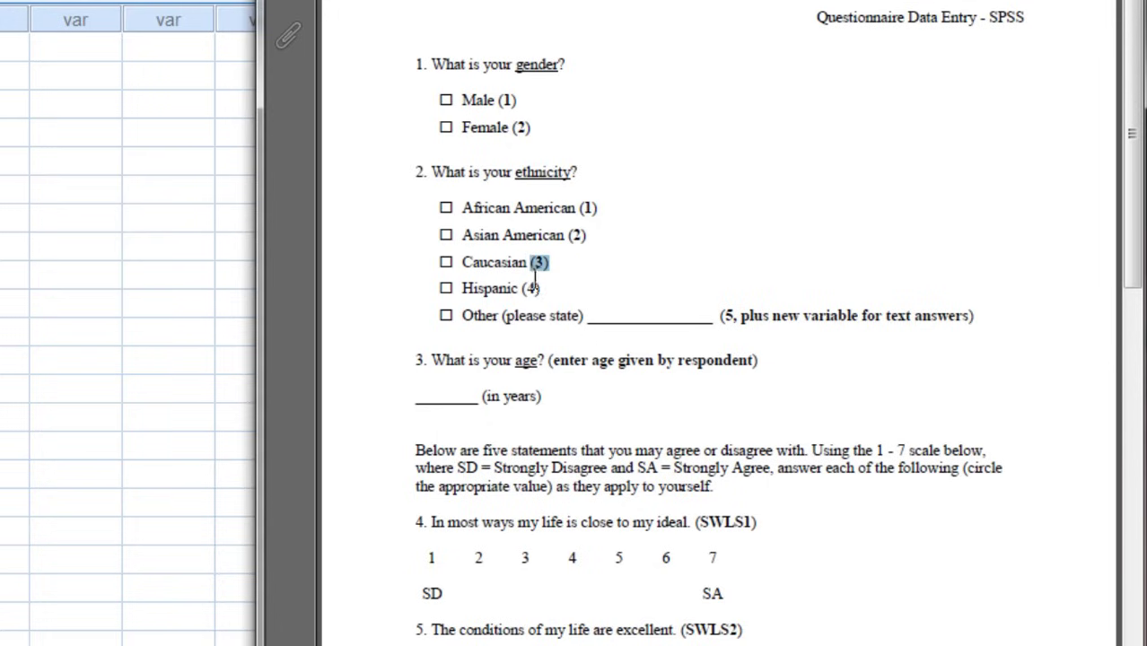
double_click(530, 288)
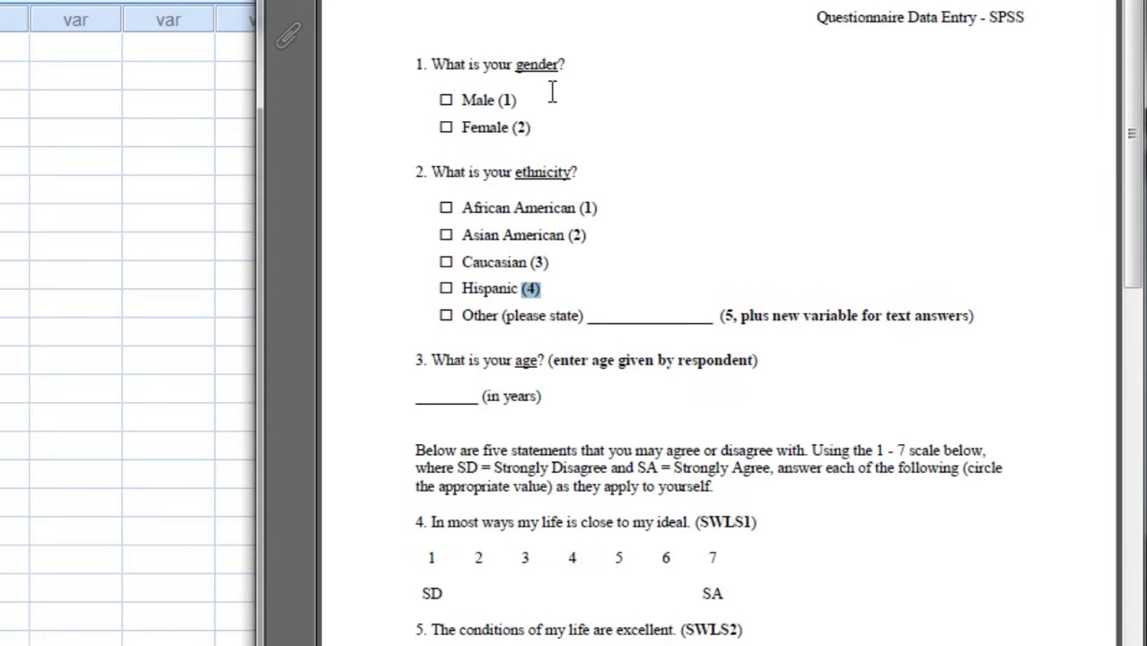
Step: Recheck gender's codes (Male 1, Female 2) while switching between SPSS and the questionnaire
drag(515, 64, 557, 67)
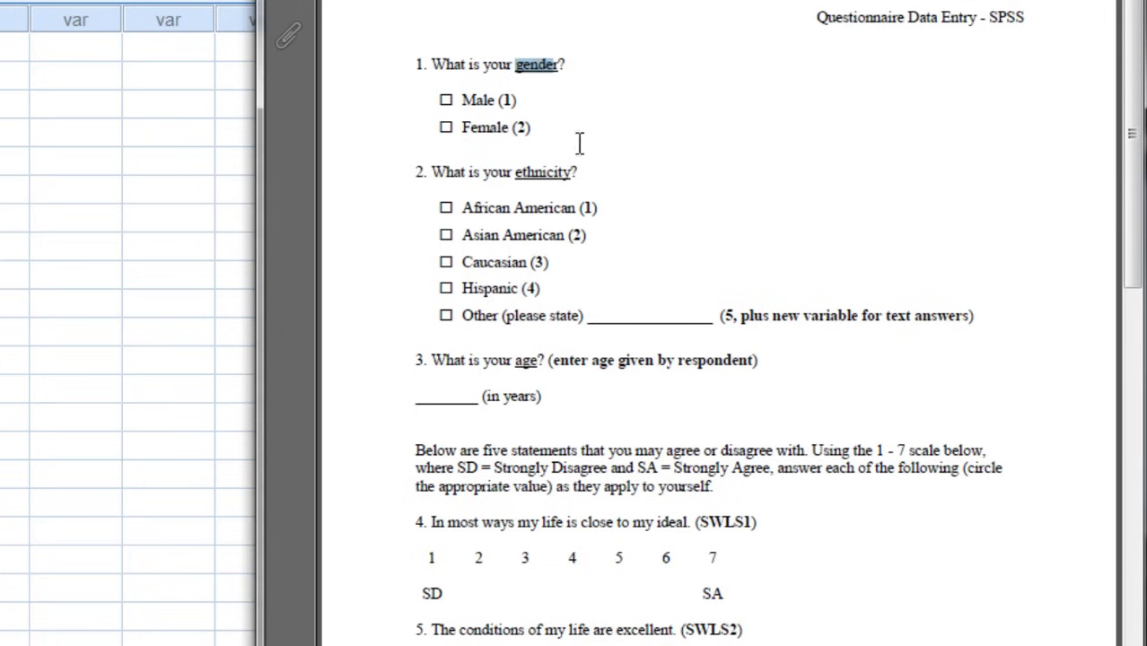
double_click(507, 101)
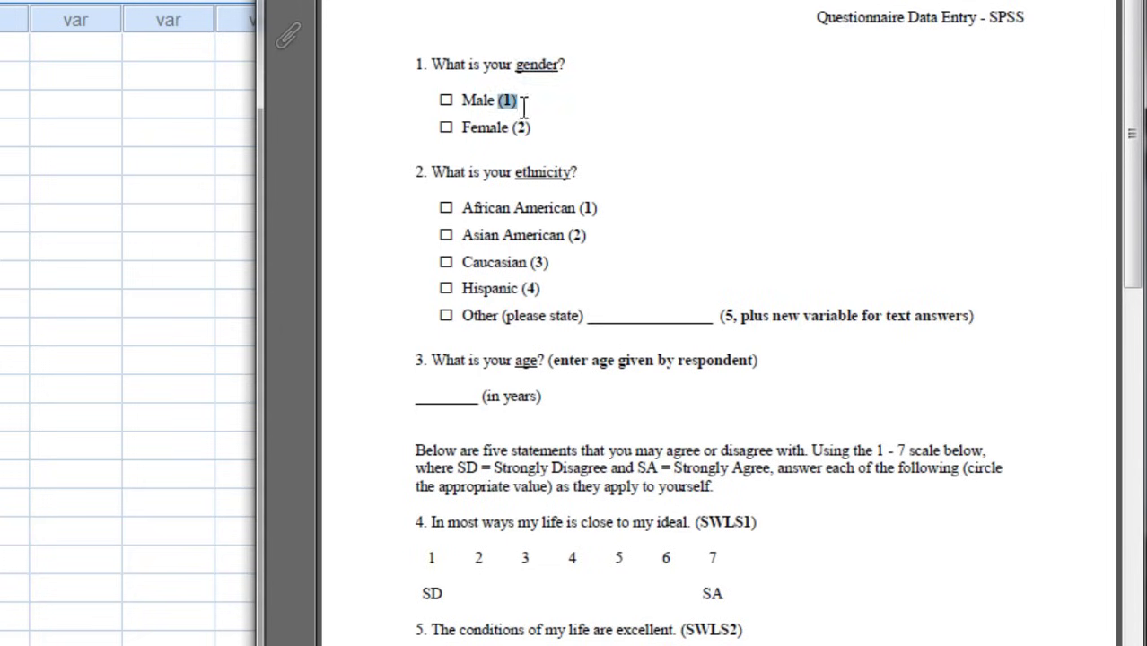
double_click(521, 127)
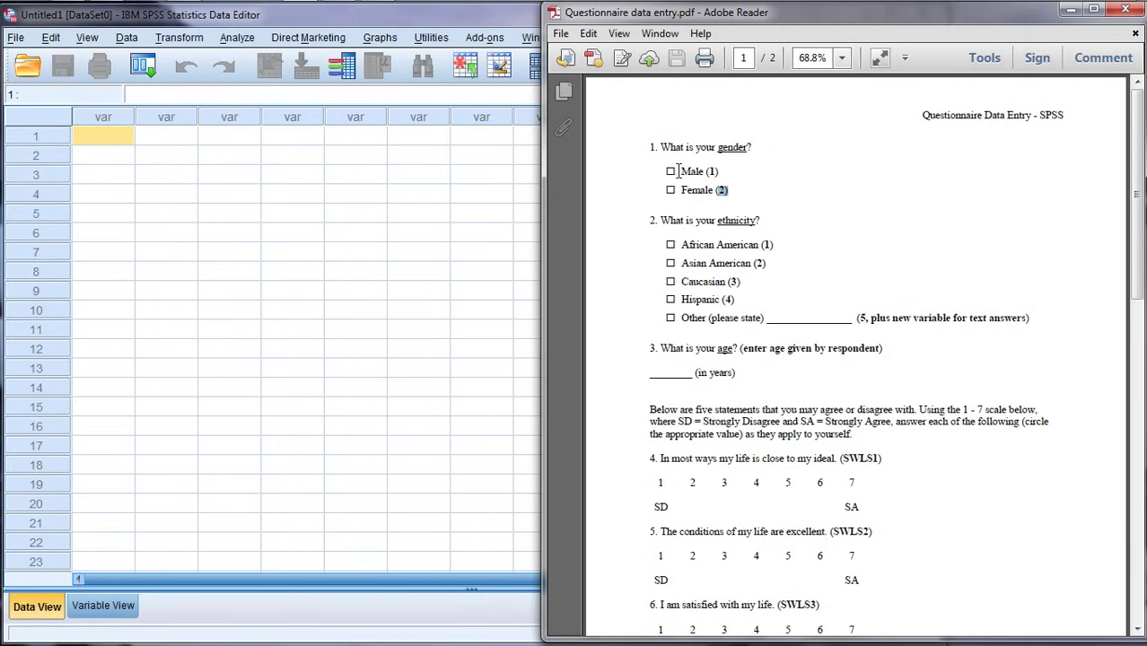
mouse_move(665, 170)
mouse_down()
mouse_move(721, 171)
mouse_move(746, 191)
mouse_up()
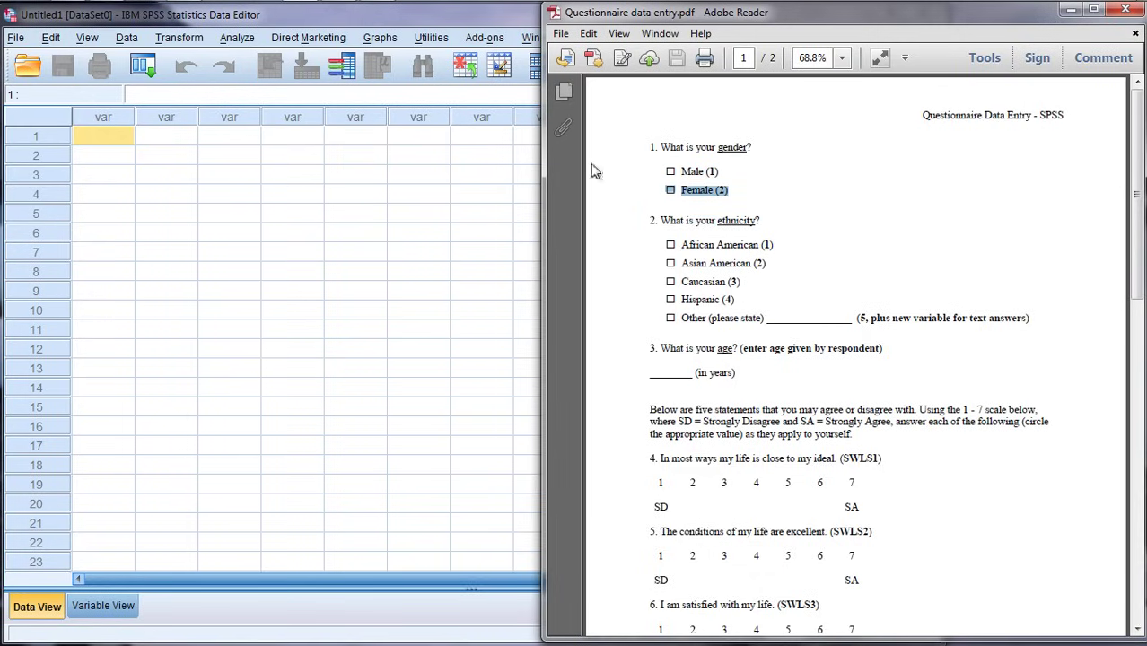
click(88, 113)
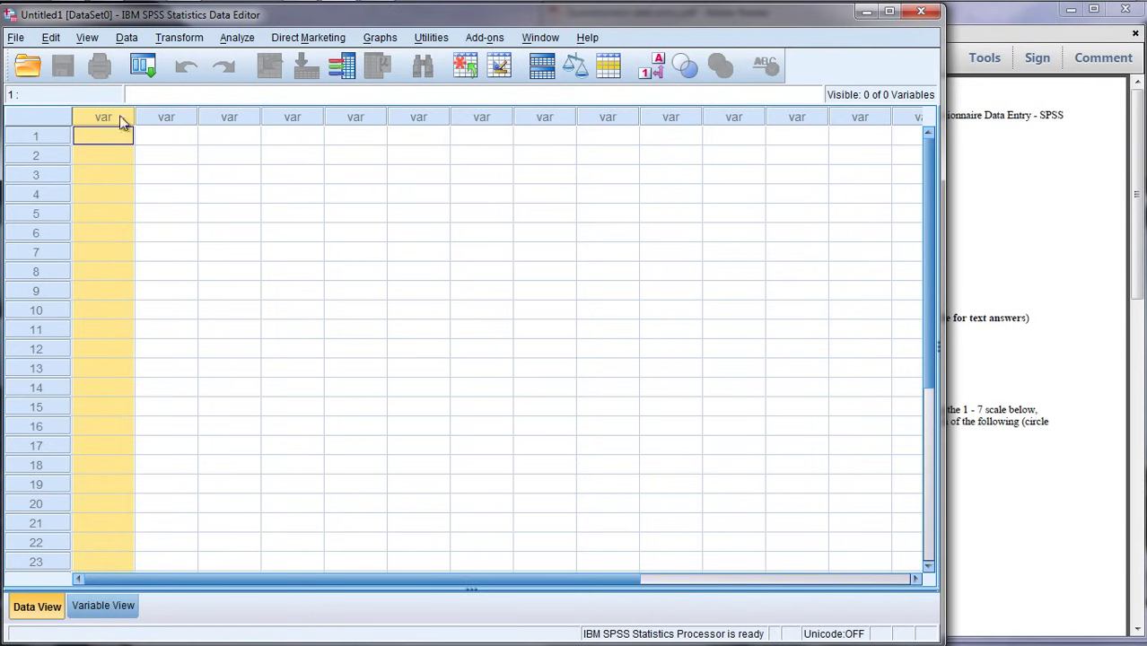
click(1081, 162)
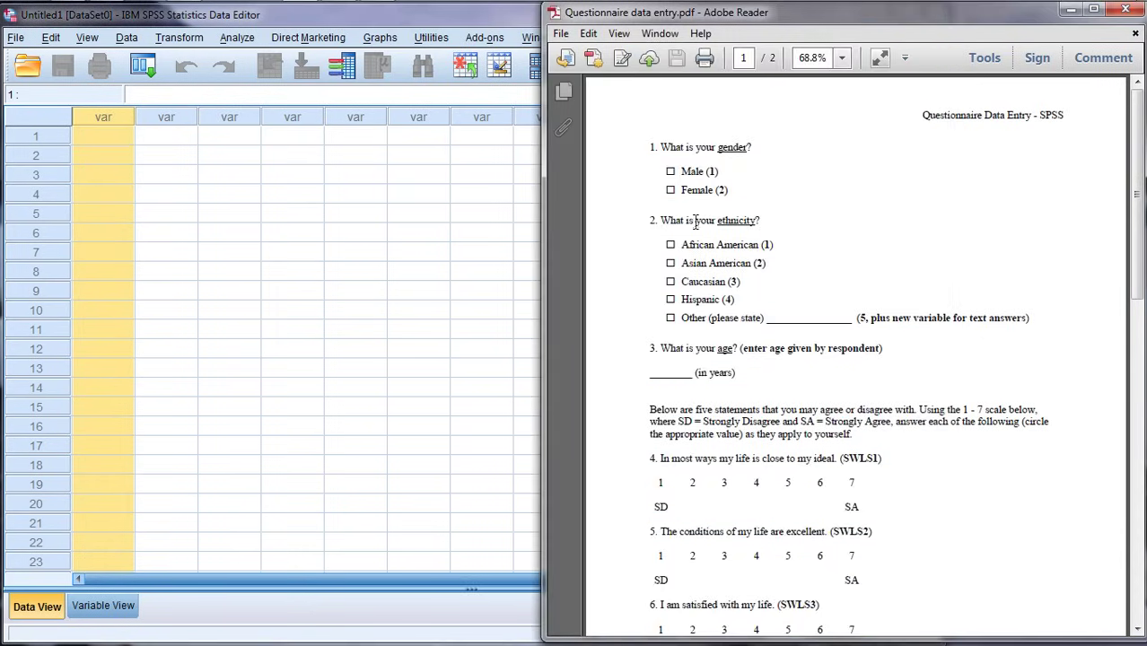
double_click(730, 151)
Step: In Variable View, name the first variable gender
click(103, 607)
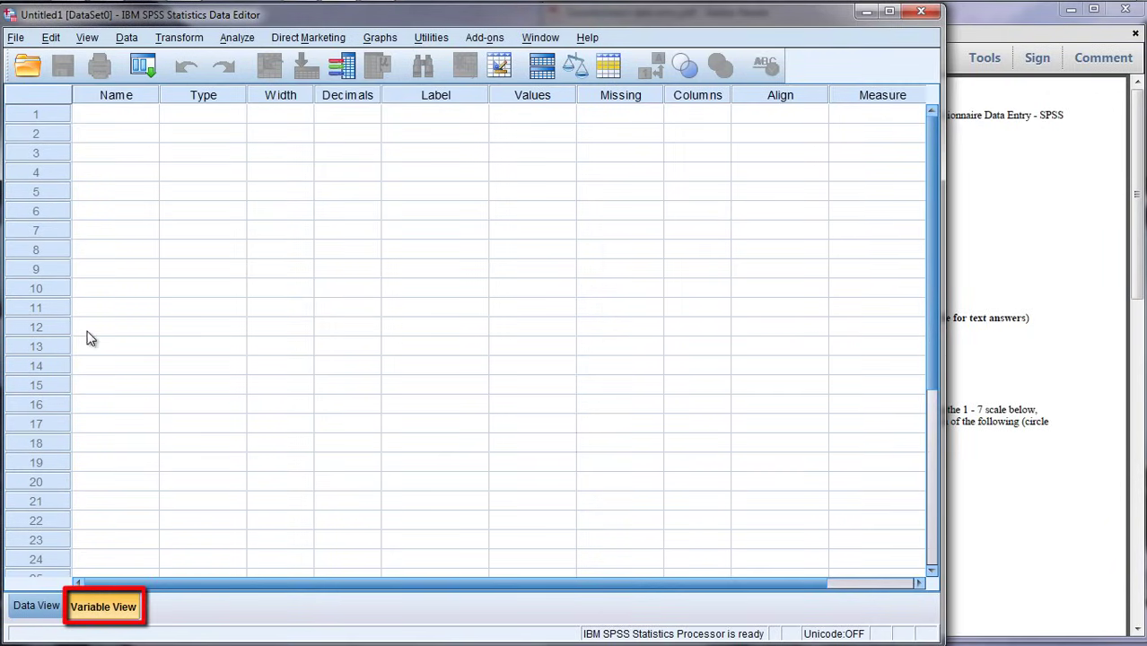
click(120, 117)
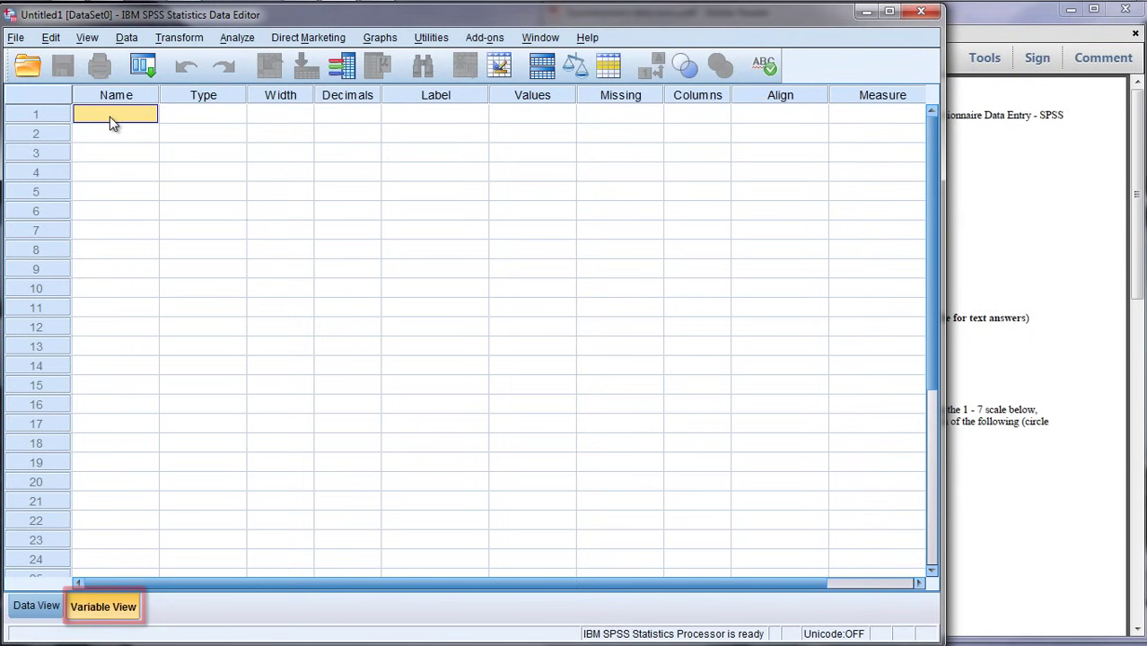
text(gender)
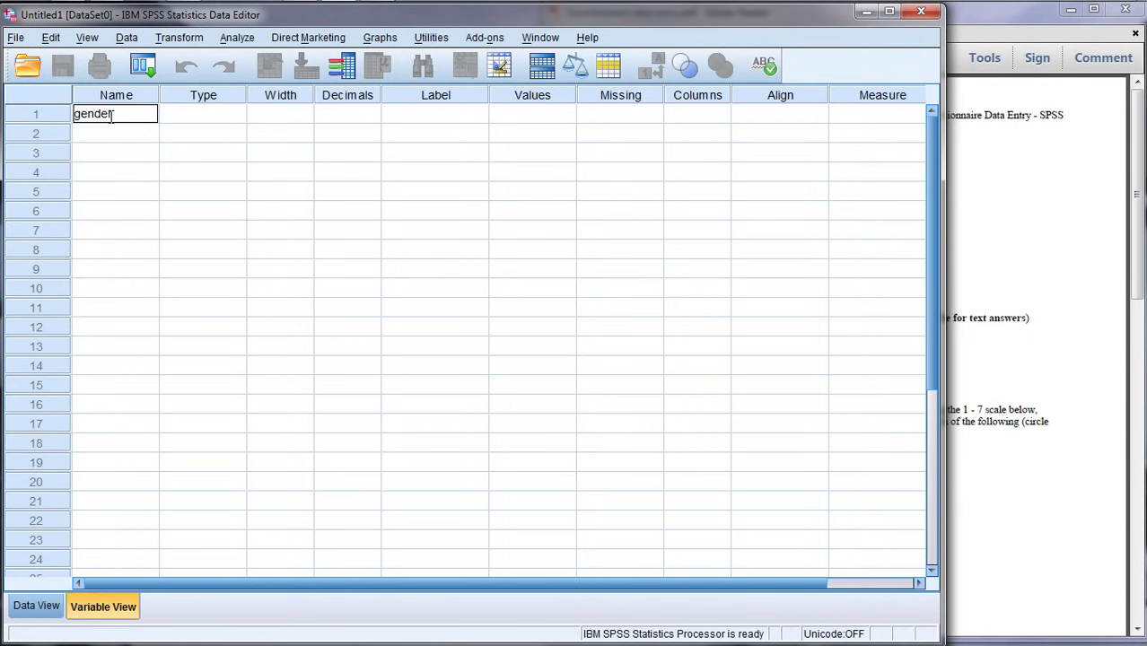
key(Return)
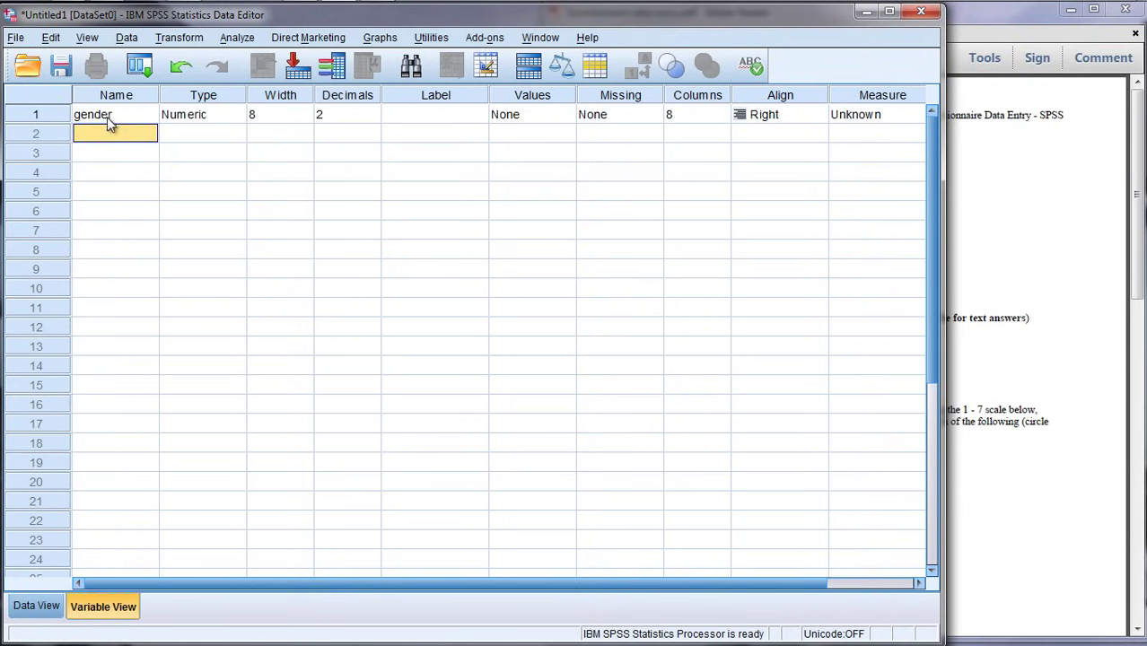
Step: Check the questionnaire's Male answer and its code 1
click(1043, 257)
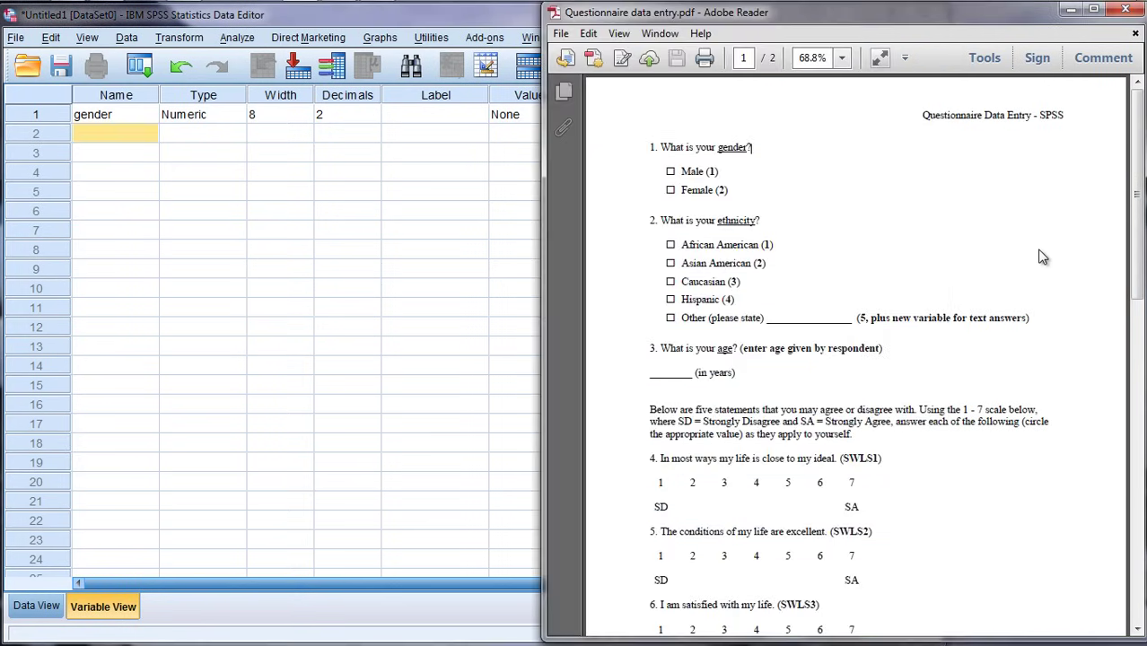
mouse_move(682, 172)
mouse_down()
mouse_move(705, 171)
mouse_move(715, 191)
mouse_up()
drag(706, 171, 722, 172)
click(670, 170)
Step: Inspect the new gender column in Data View, then return to Variable View
click(36, 606)
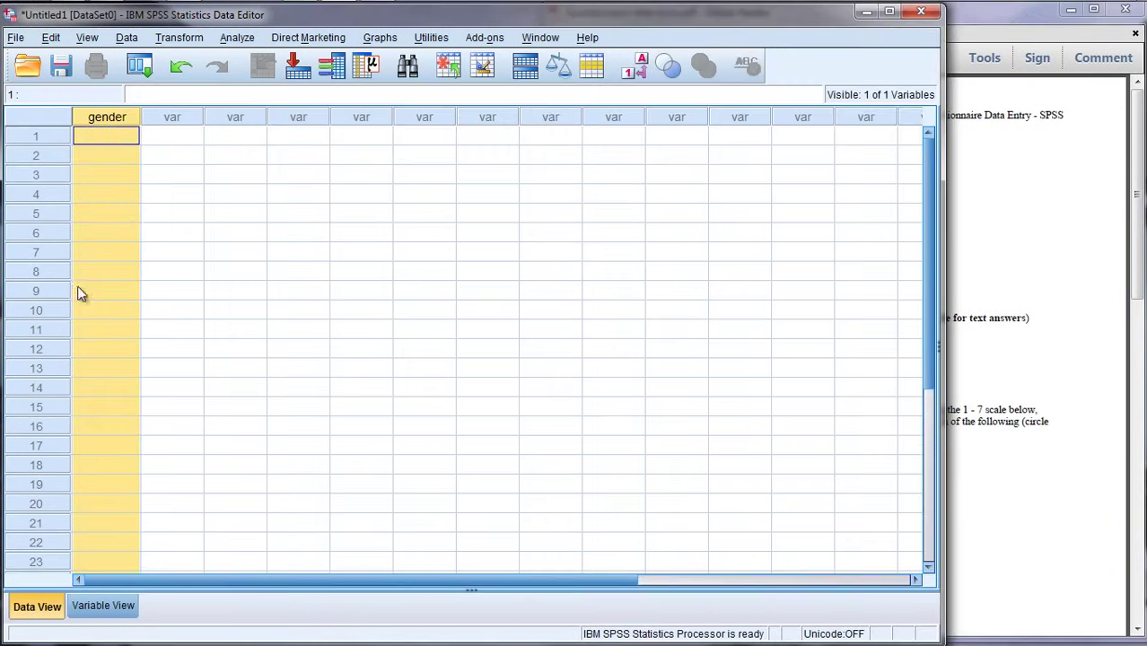
click(119, 134)
click(115, 158)
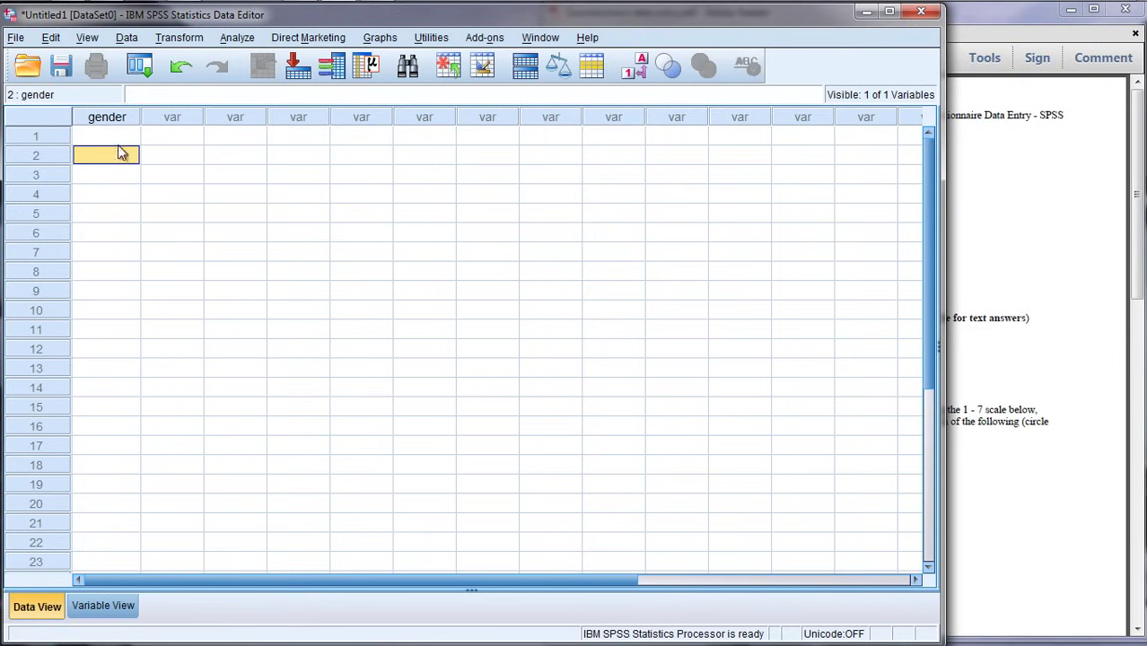
click(122, 136)
click(117, 175)
click(116, 216)
click(117, 255)
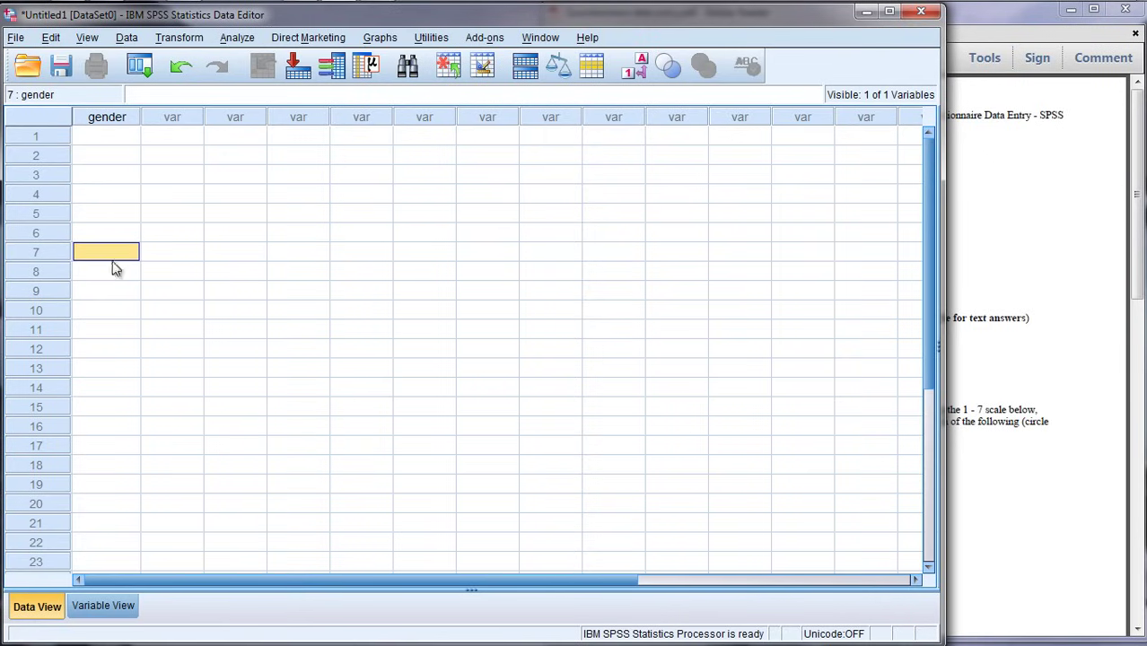
click(108, 606)
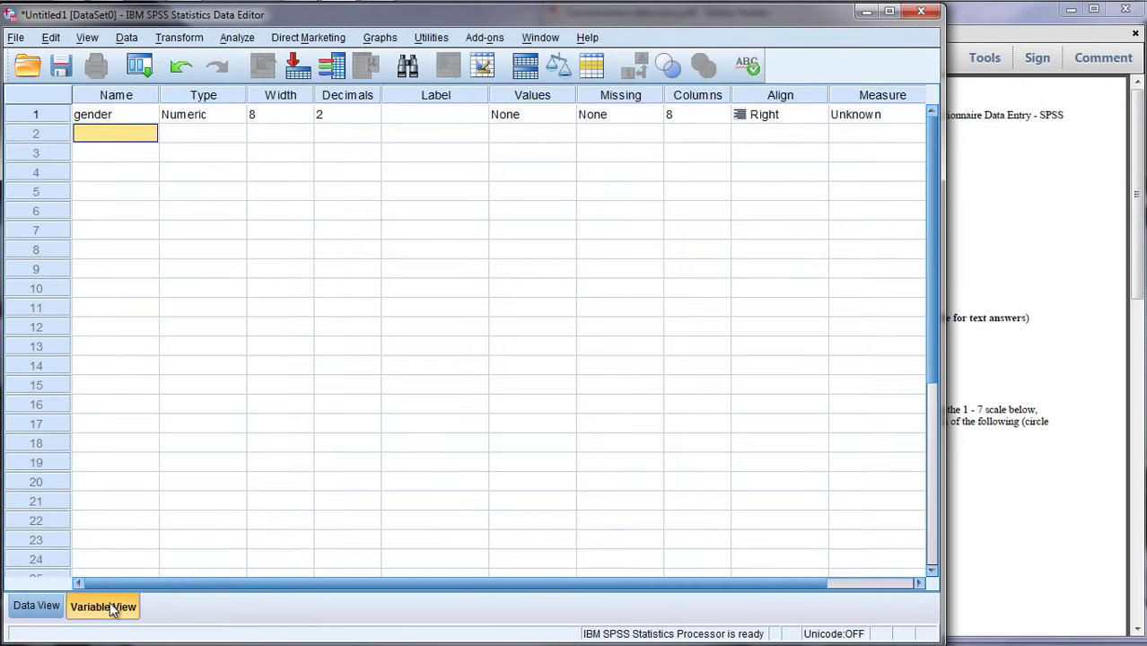
Step: Confirm in the questionnaire that Male is coded 1 and Female 2
click(1065, 232)
drag(704, 170, 720, 171)
click(720, 173)
drag(714, 190, 726, 188)
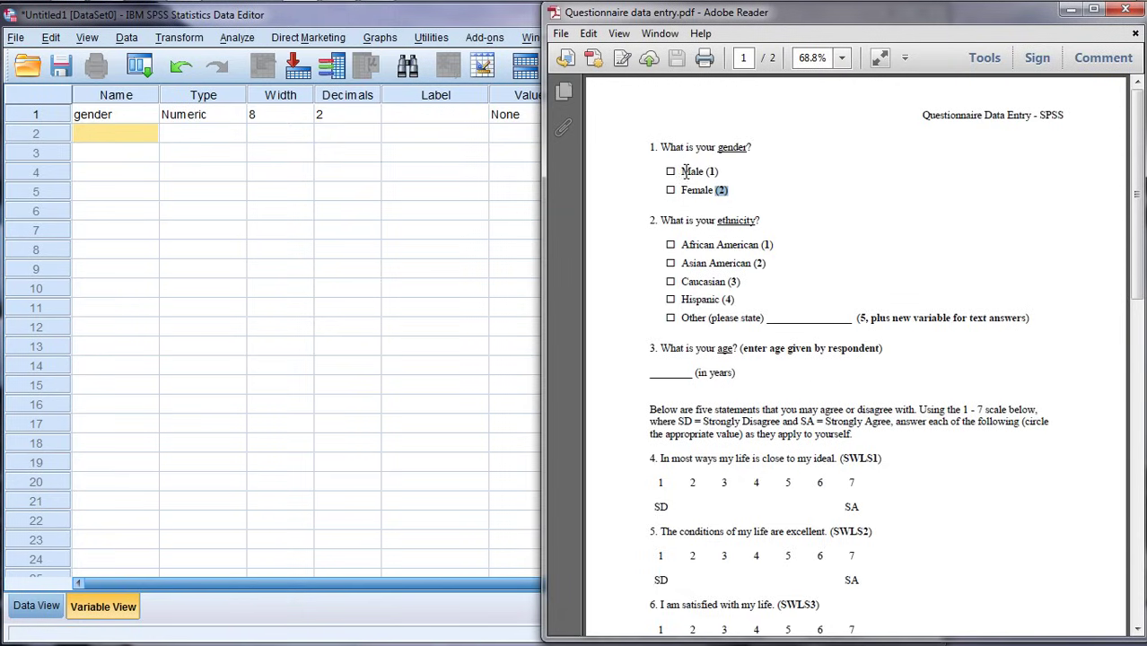
drag(680, 170, 723, 170)
click(707, 172)
drag(715, 190, 736, 194)
click(453, 228)
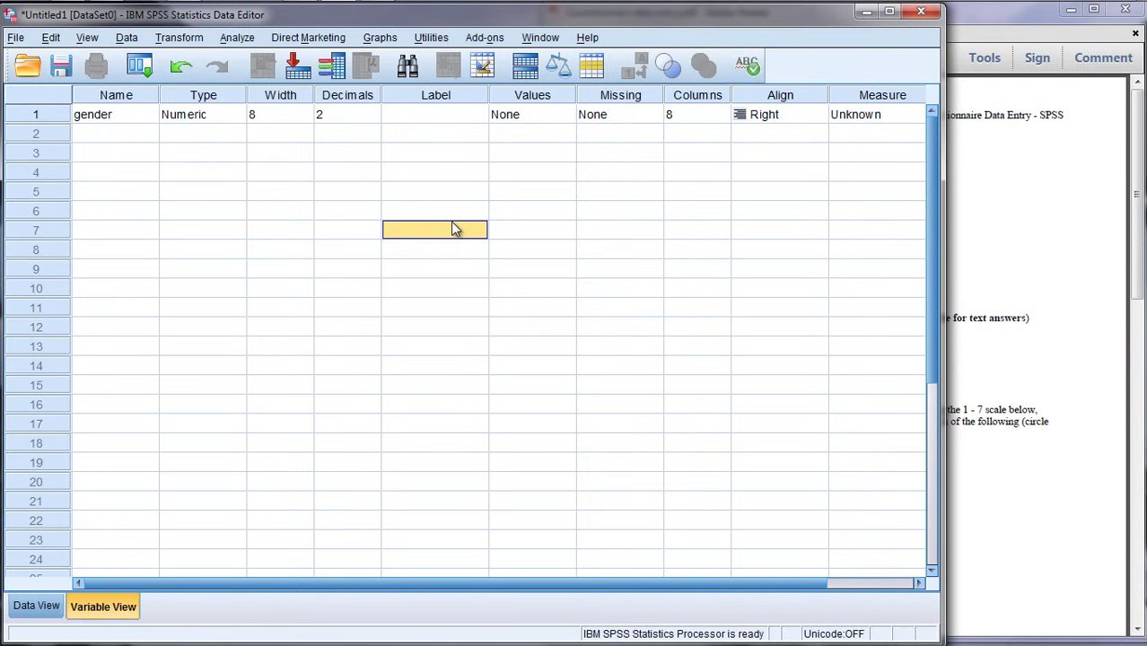
Step: Open gender's Value Labels dialog and add 1 = Male
click(529, 114)
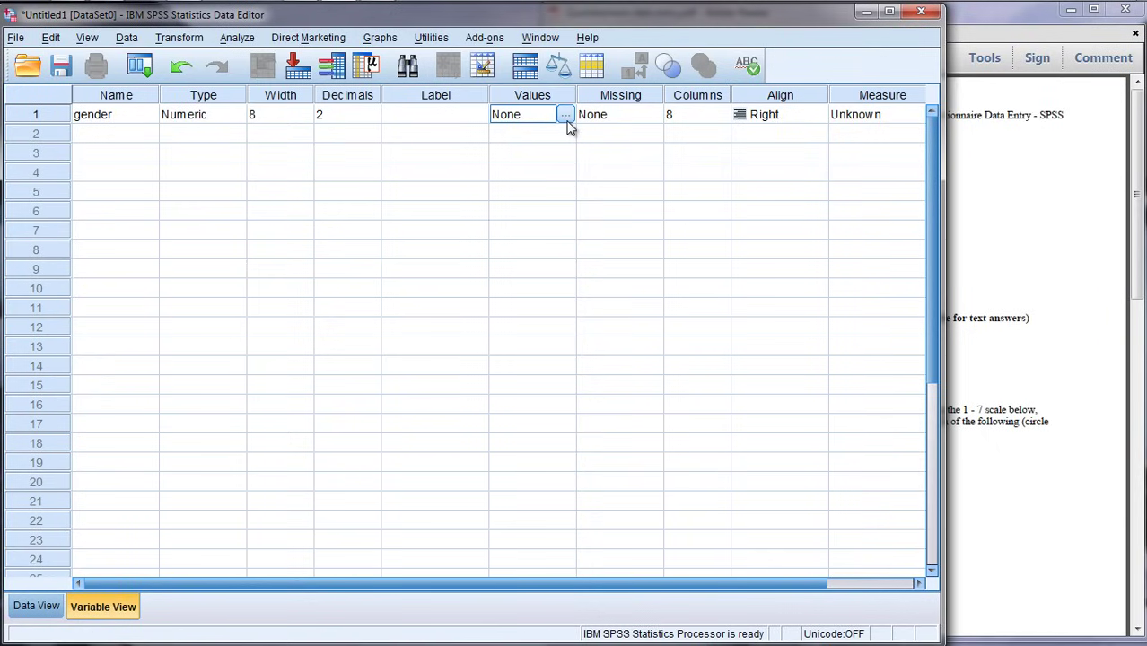
click(566, 116)
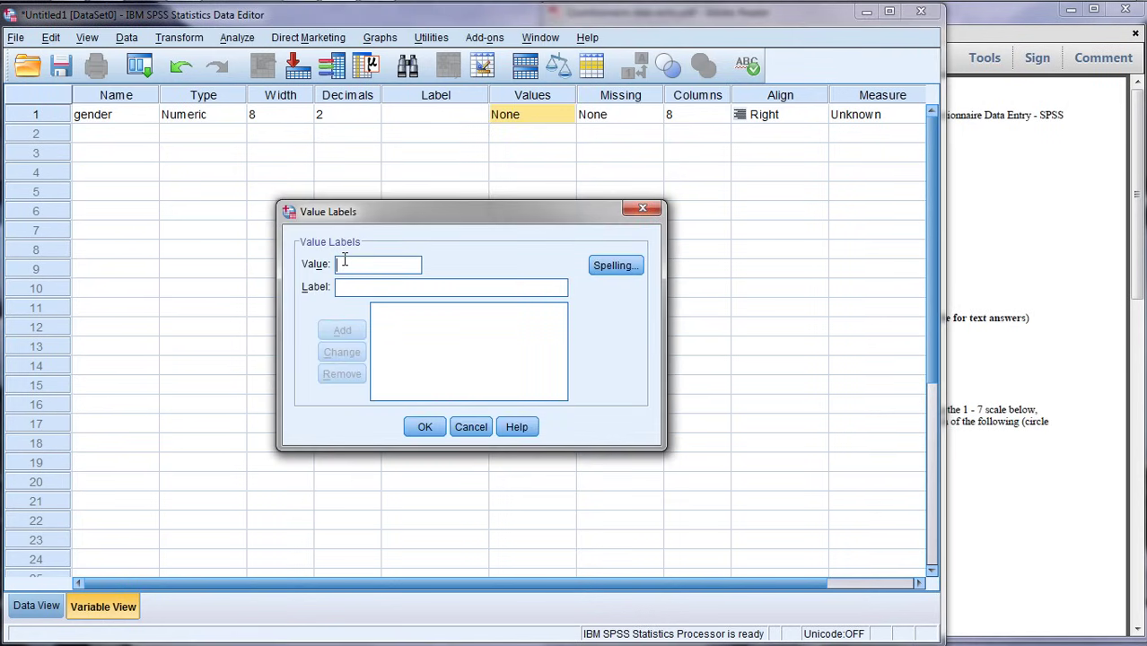
click(1027, 229)
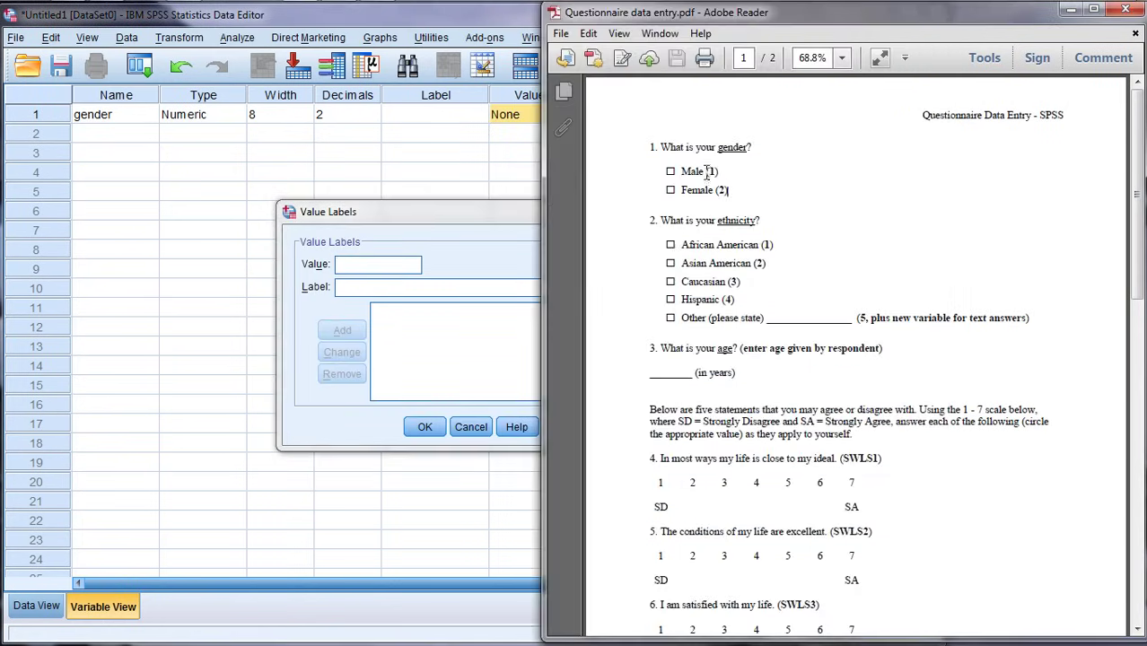
click(340, 265)
click(339, 287)
text(Male)
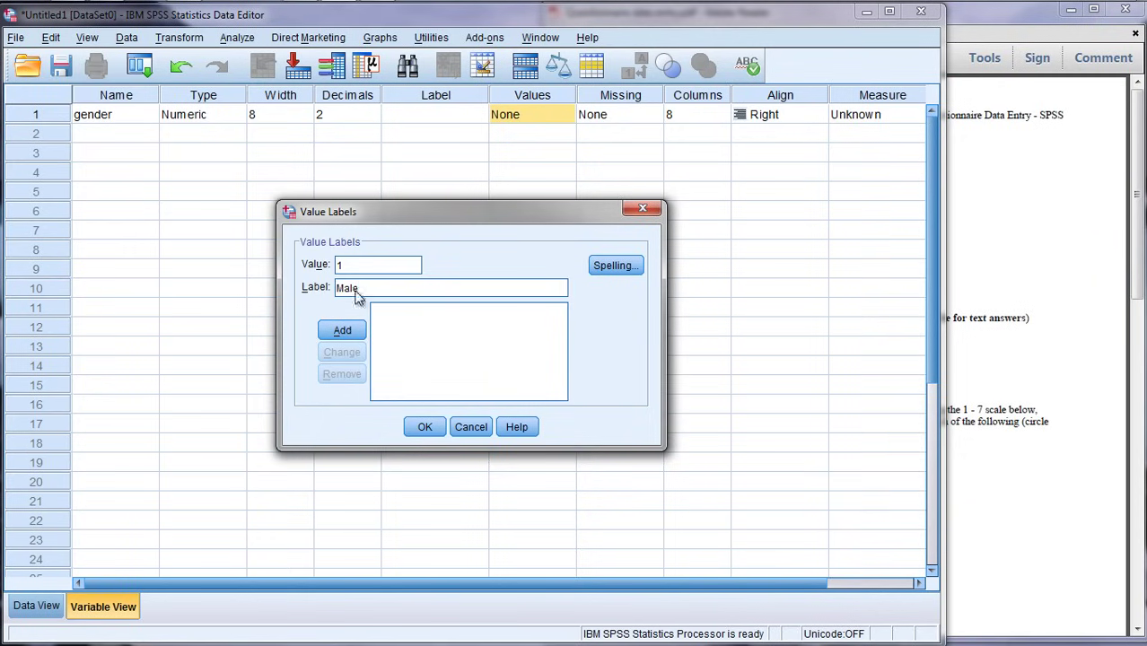
click(342, 330)
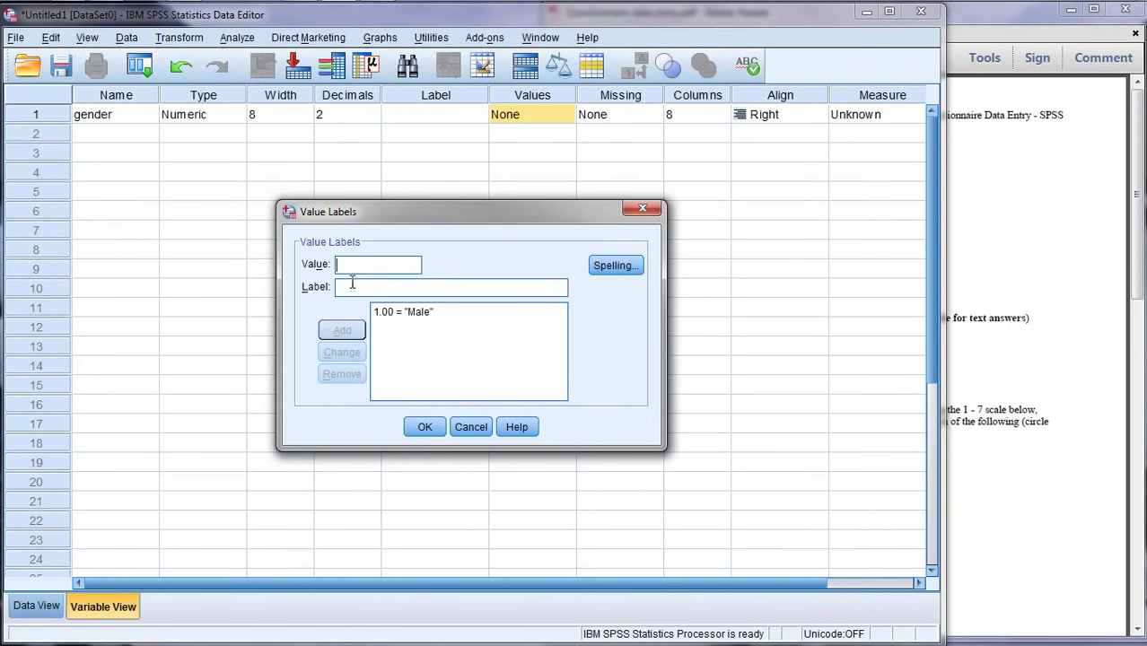
Step: Add 2 = Female to gender's value labels and confirm with OK
click(1113, 289)
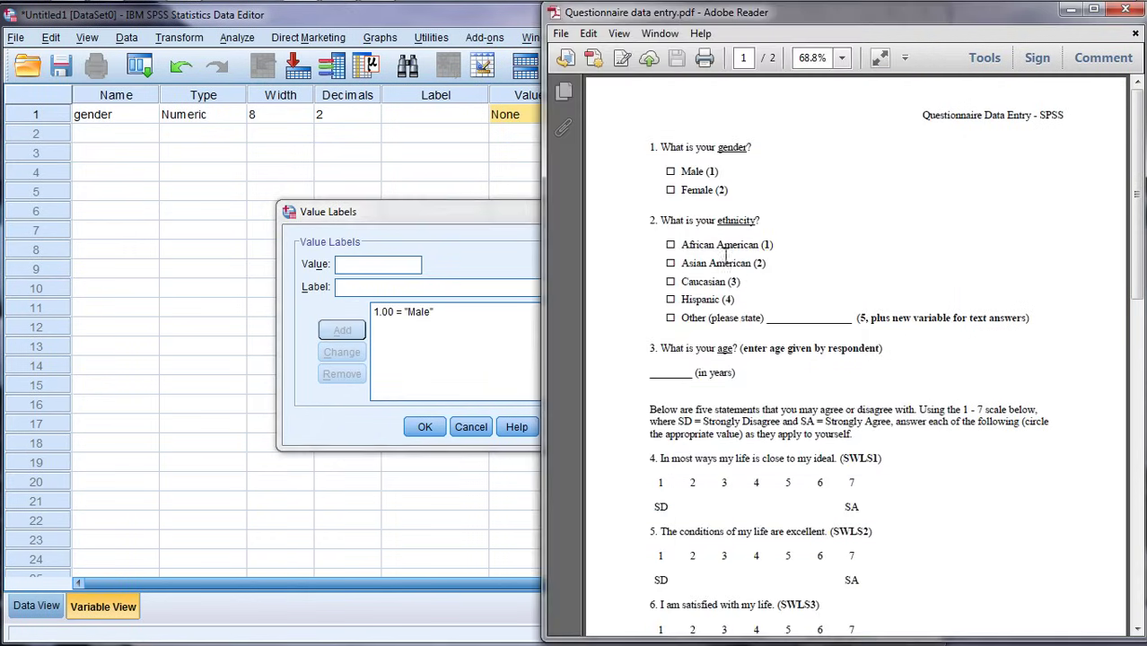
drag(715, 191, 728, 191)
double_click(696, 191)
click(348, 263)
text(2)
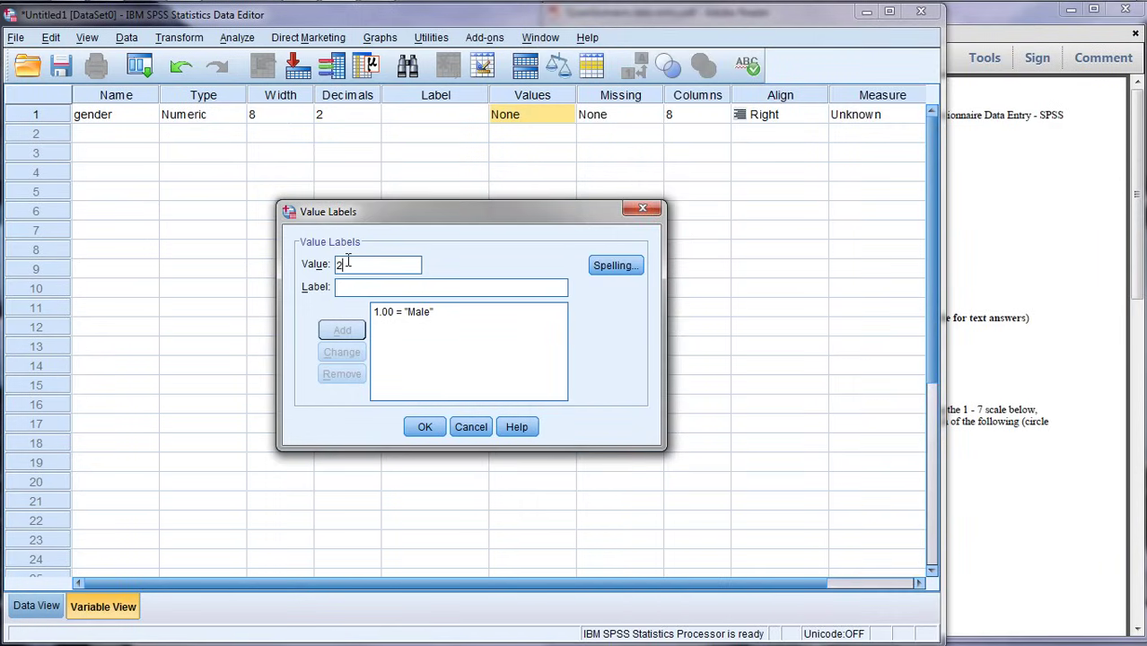
key(Tab)
text(Female)
click(343, 330)
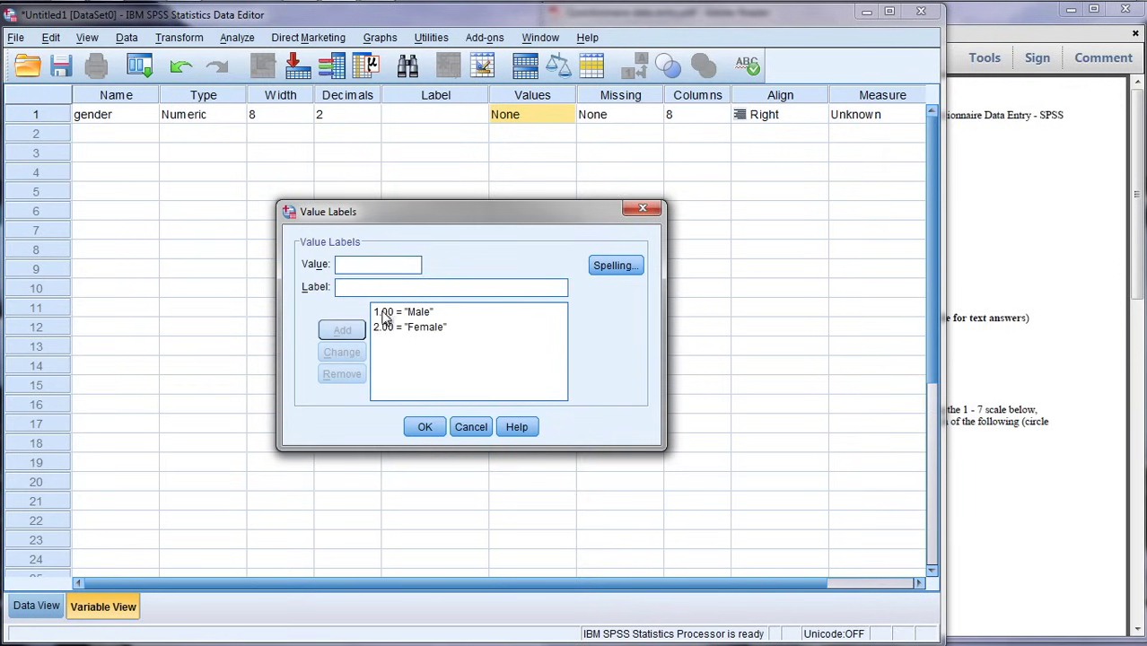
click(421, 327)
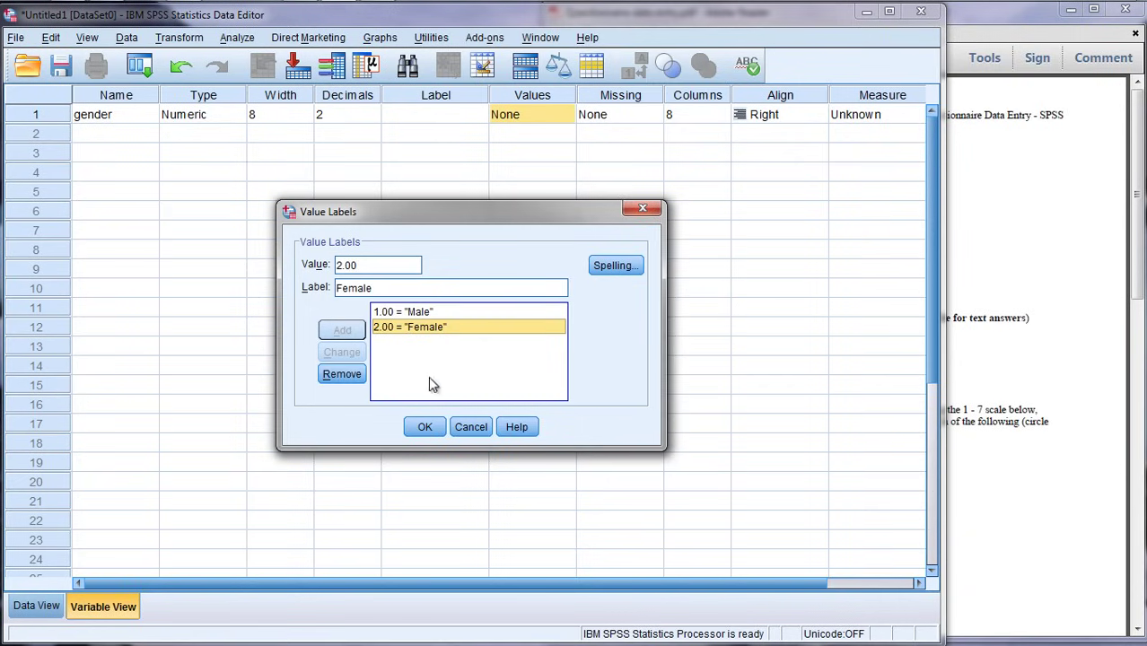
click(432, 430)
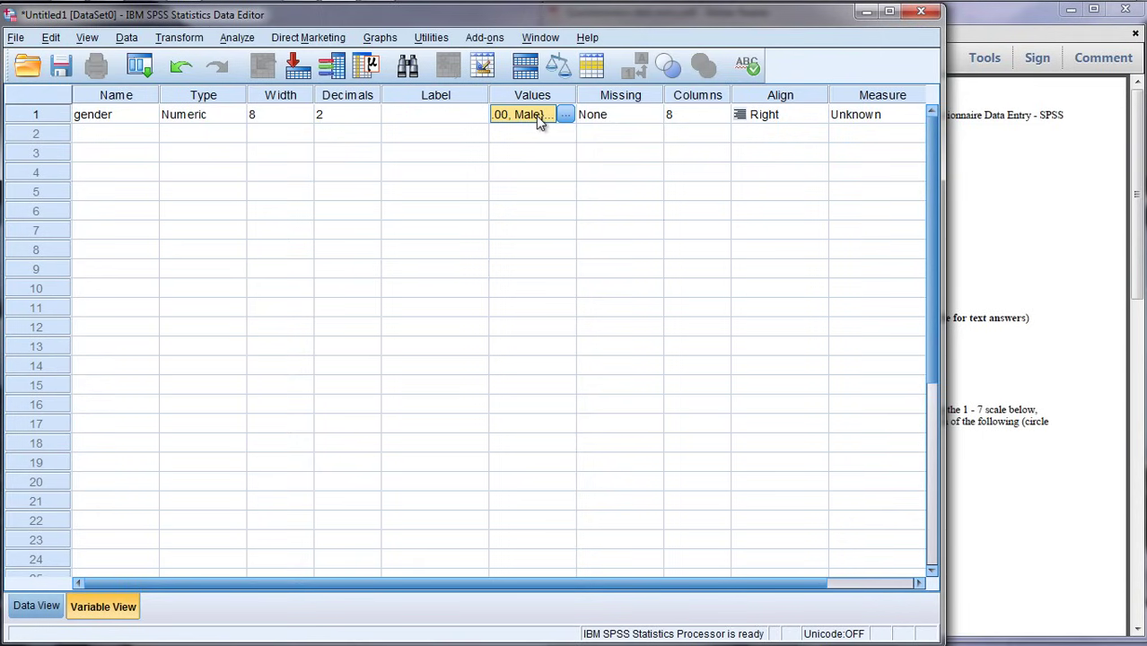
Step: Name the row 2 variable ethnicity, checking the questionnaire's ethnicity question
click(1032, 223)
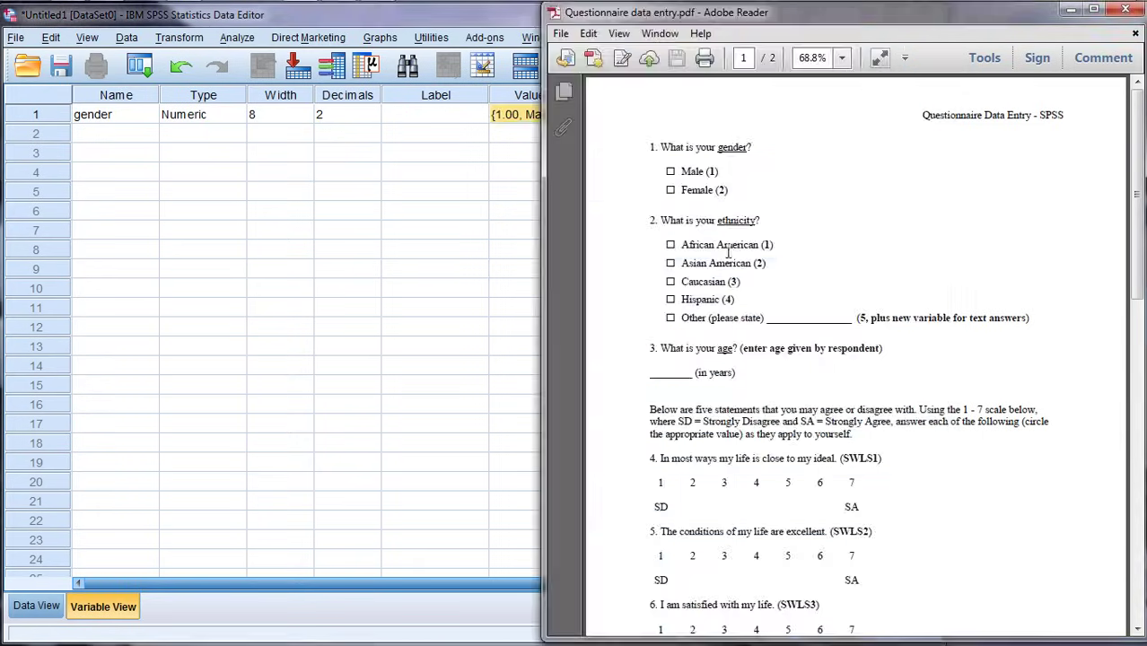
drag(716, 221, 755, 221)
click(104, 134)
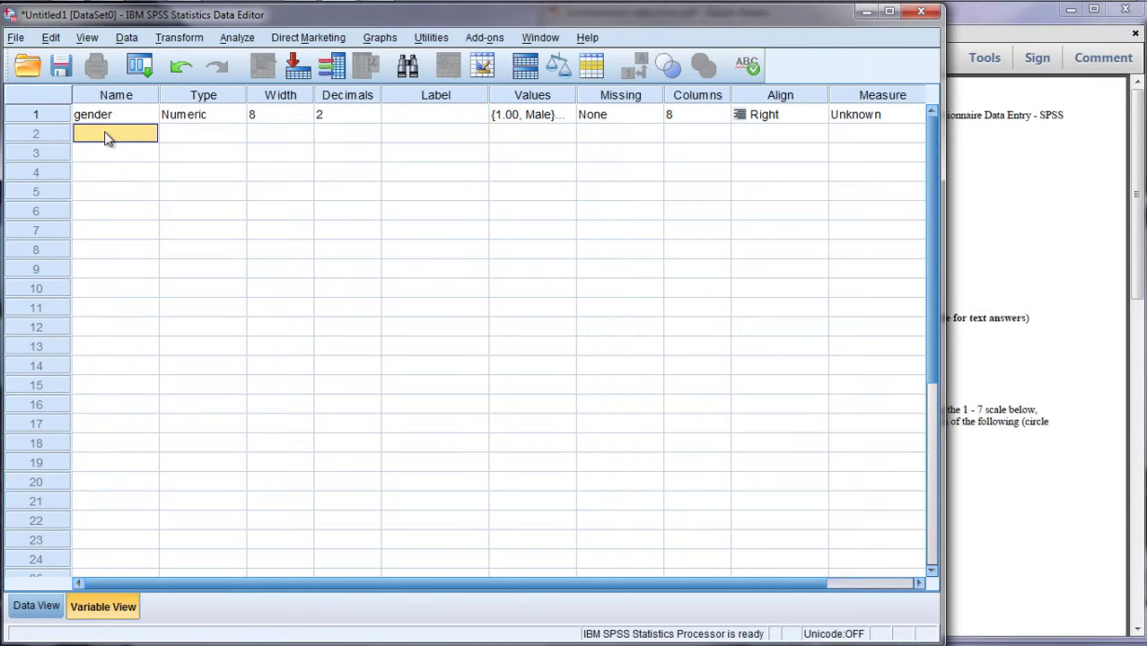
text(ethnicity)
key(Return)
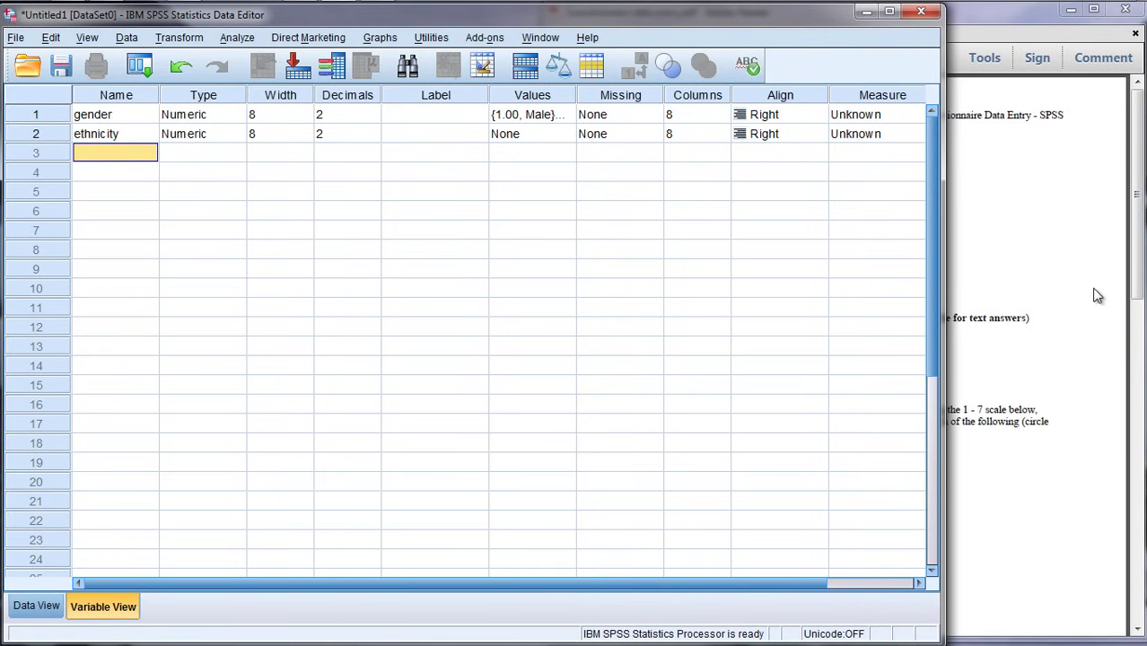
click(1044, 284)
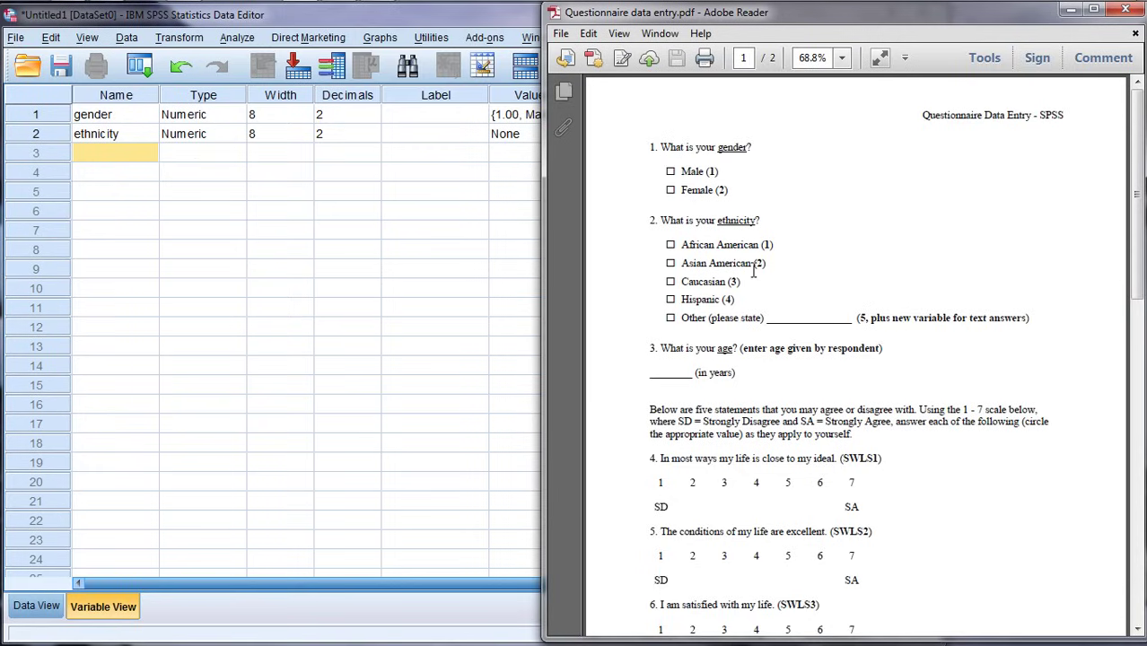
click(453, 213)
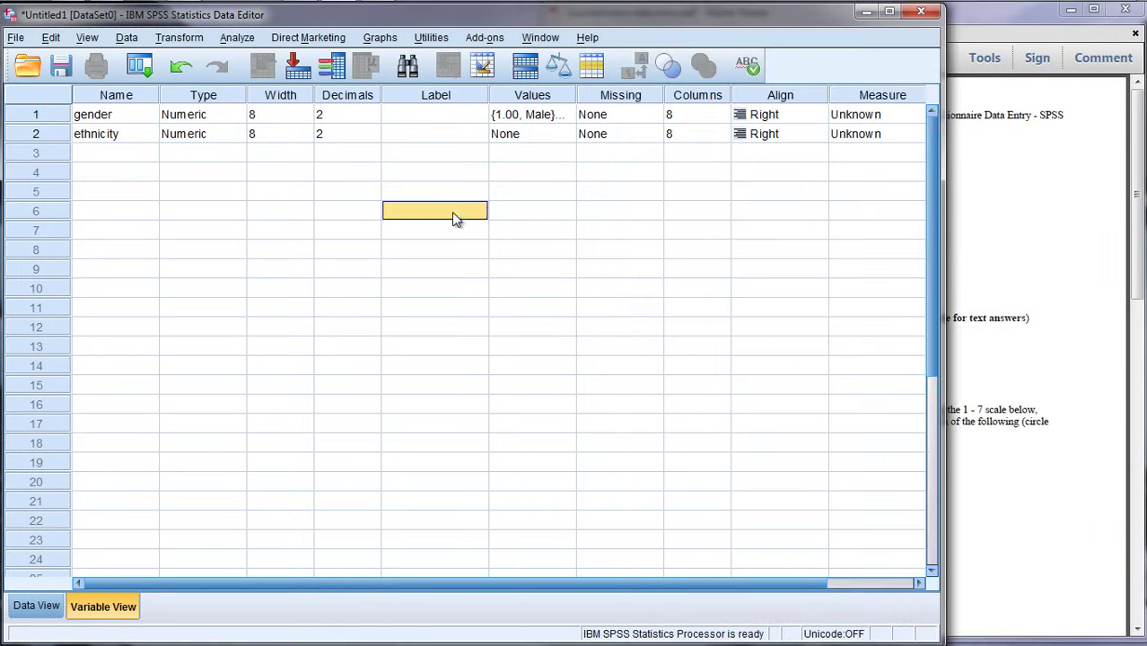
Step: Open ethnicity's value labels and add 1 = African American and 2 = Asian American
click(525, 133)
click(565, 135)
text(1)
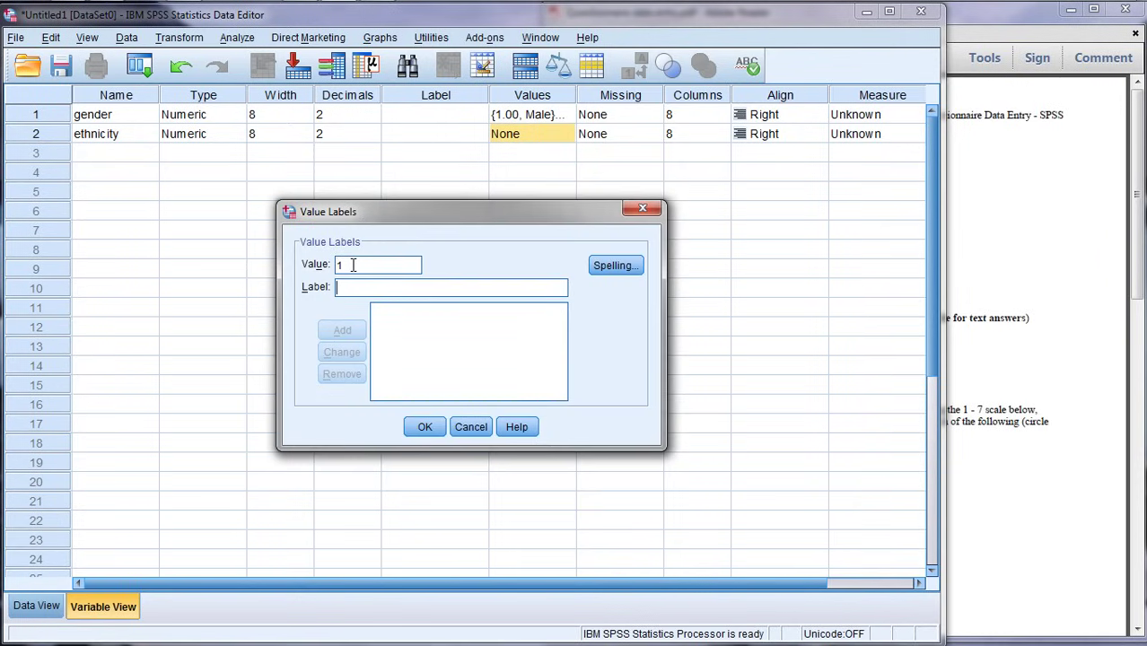
text(African AMeri)
key(BackSpace)
key(BackSpace)
text(merican)
key(Return)
text(Asia)
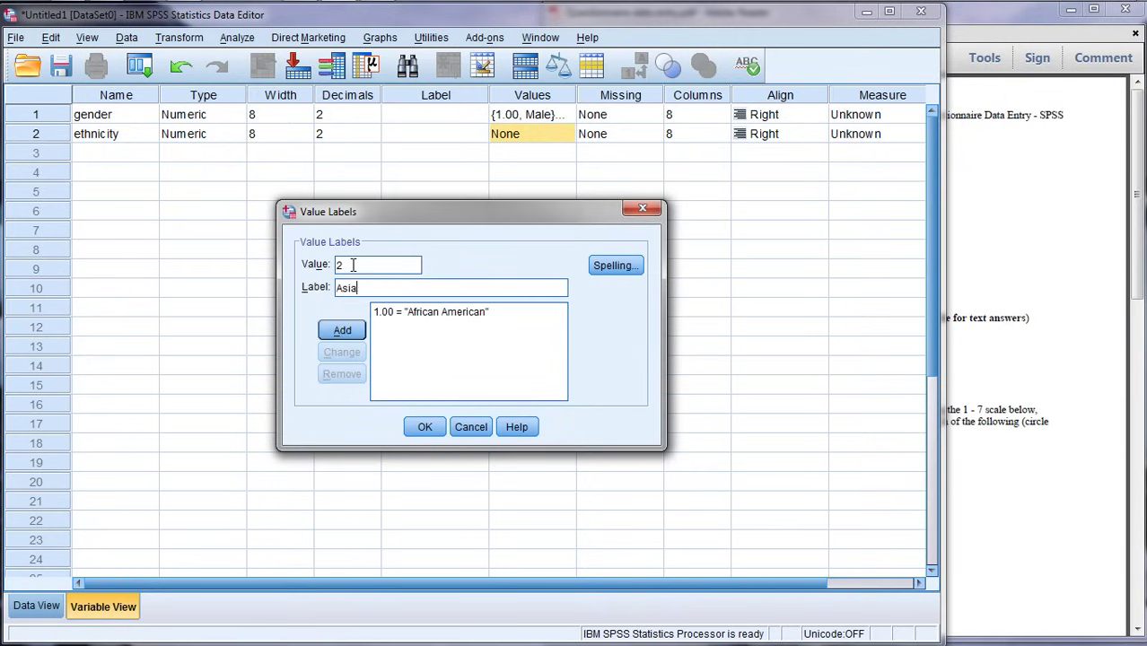
text(n Amwer)
key(BackSpace)
key(BackSpace)
text(rican)
key(Return)
Step: Add 3 = Caucasian and 4 = Hispanic to ethnicity's value labels
text(C)
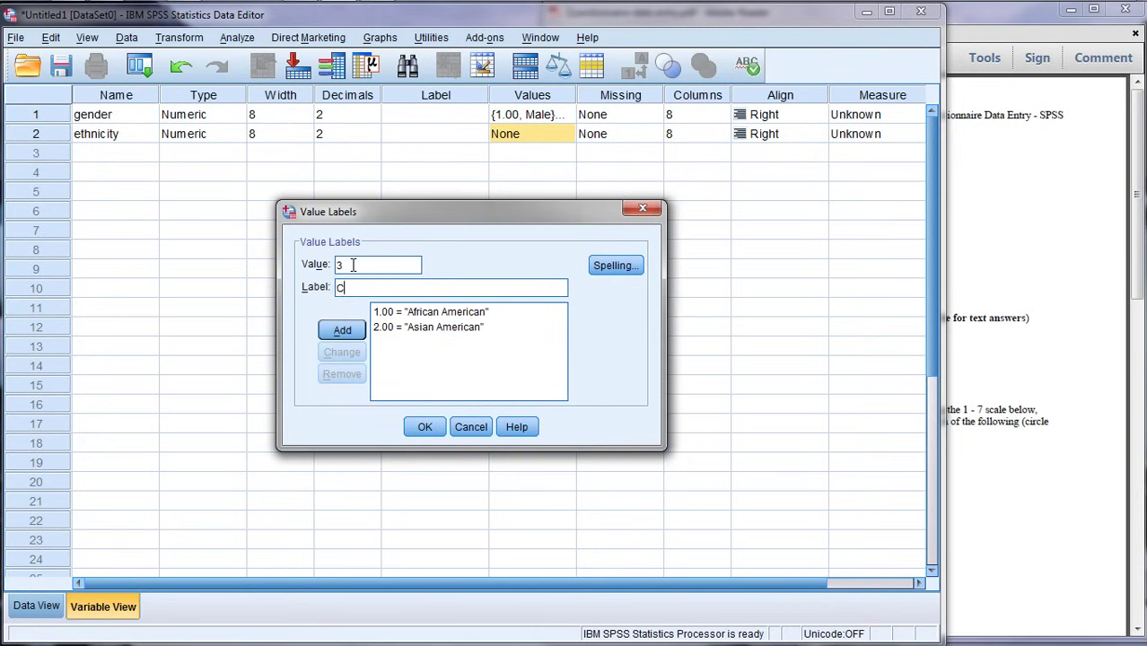
text(aus)
text(auca)
text(sian)
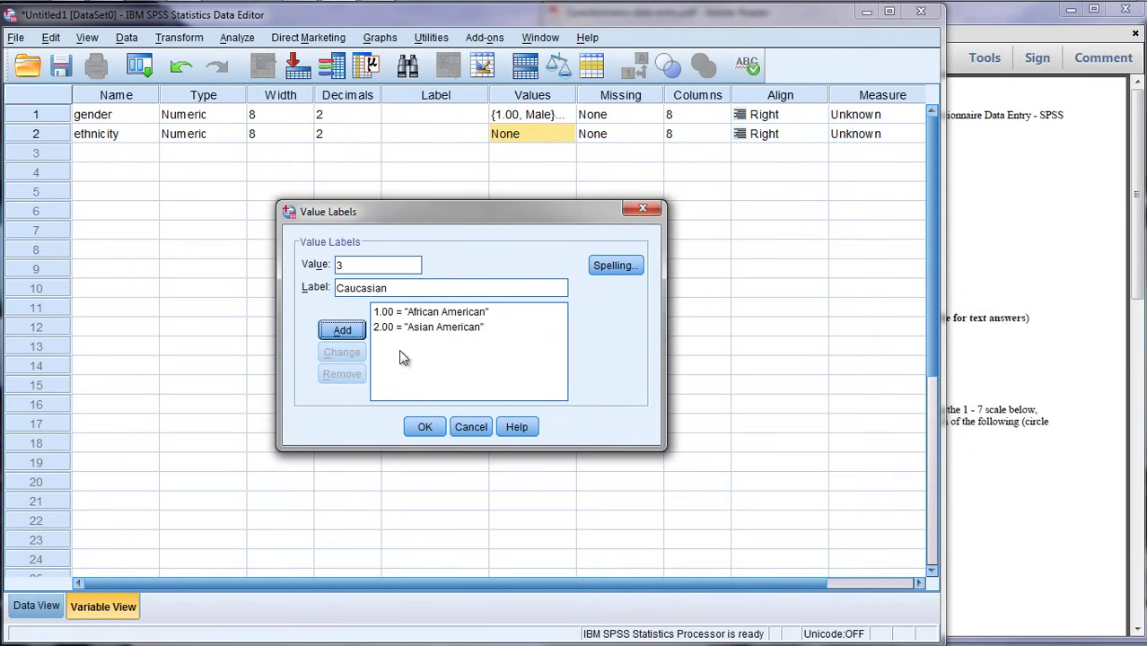
click(343, 330)
click(972, 284)
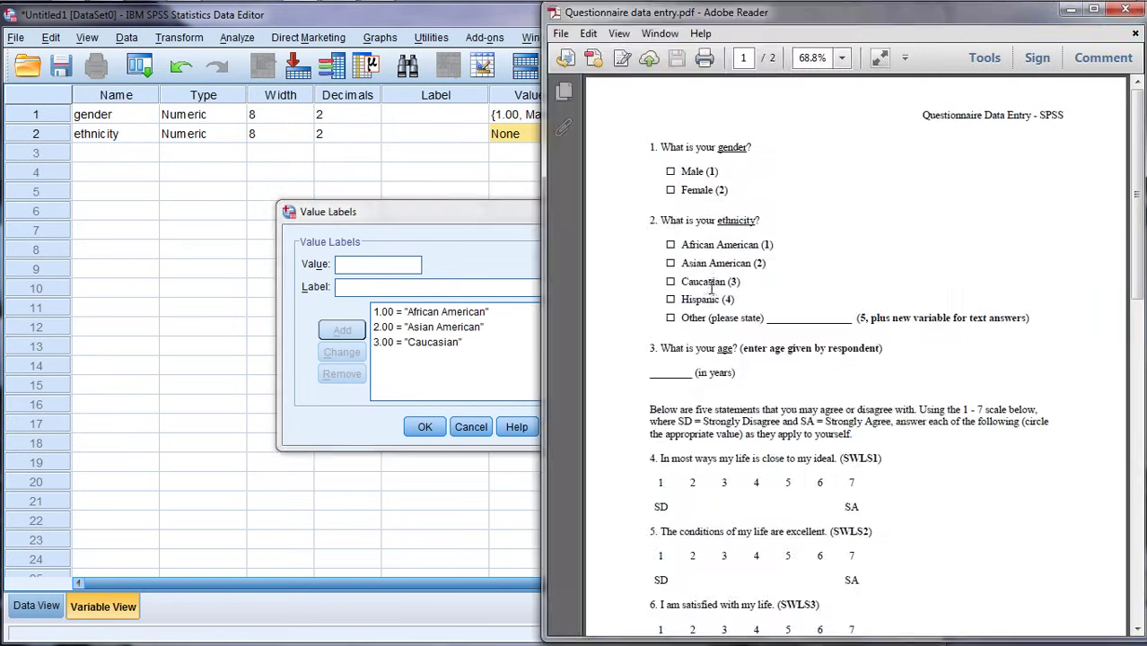
mouse_move(683, 281)
mouse_down()
mouse_move(734, 282)
mouse_move(736, 301)
mouse_move(762, 319)
mouse_up()
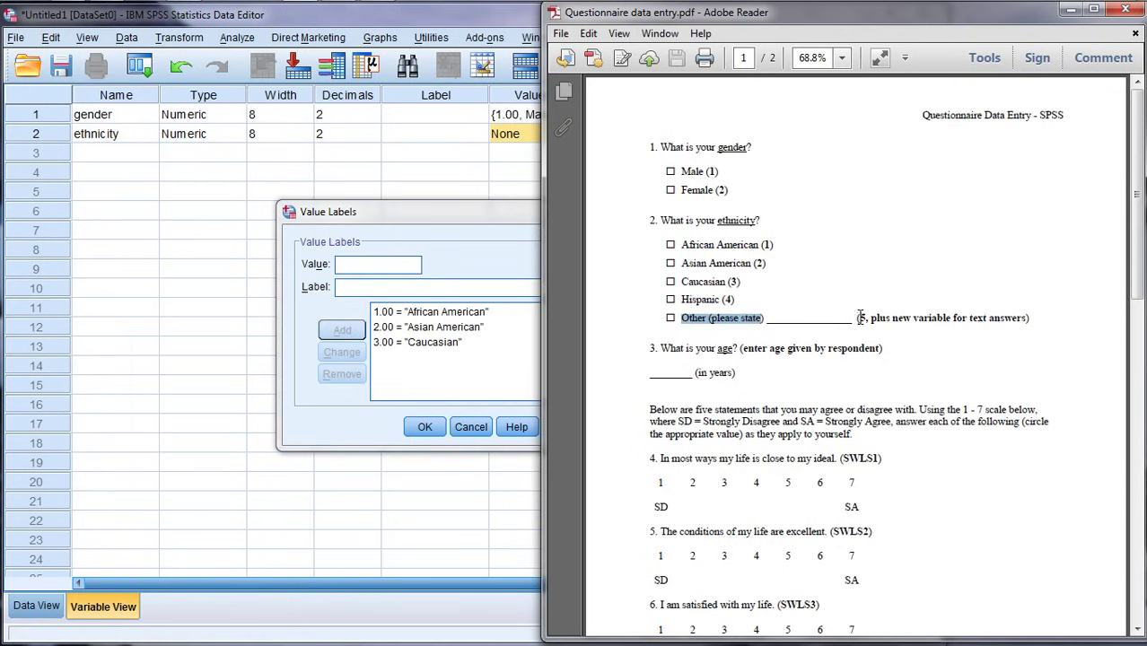
drag(856, 317, 866, 319)
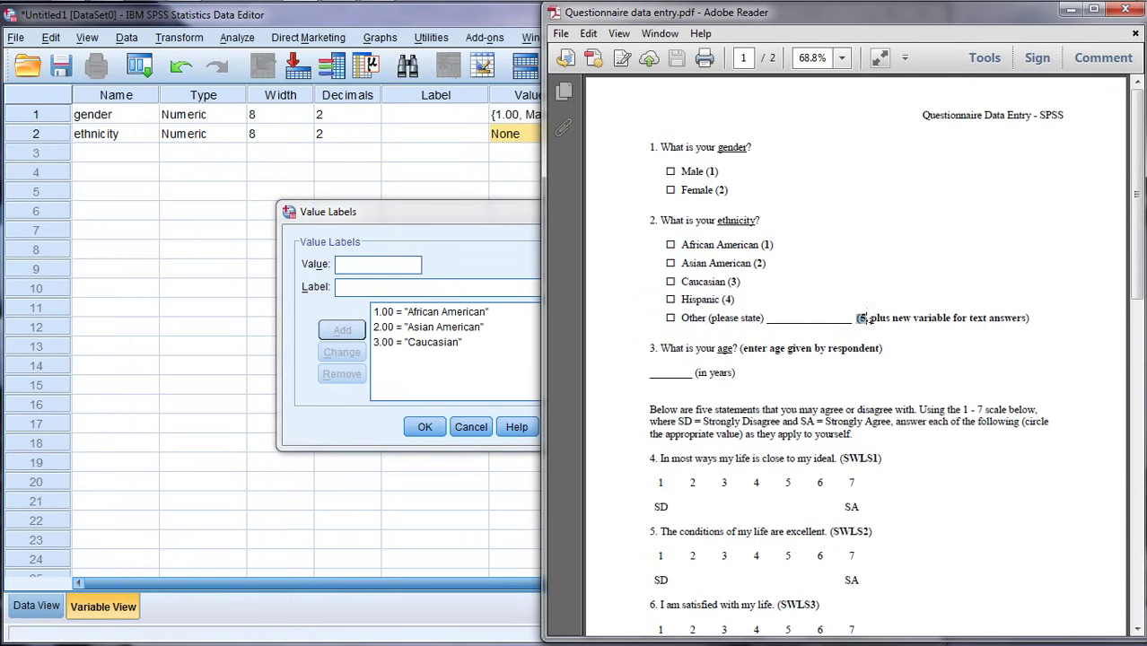
click(372, 262)
text(4)
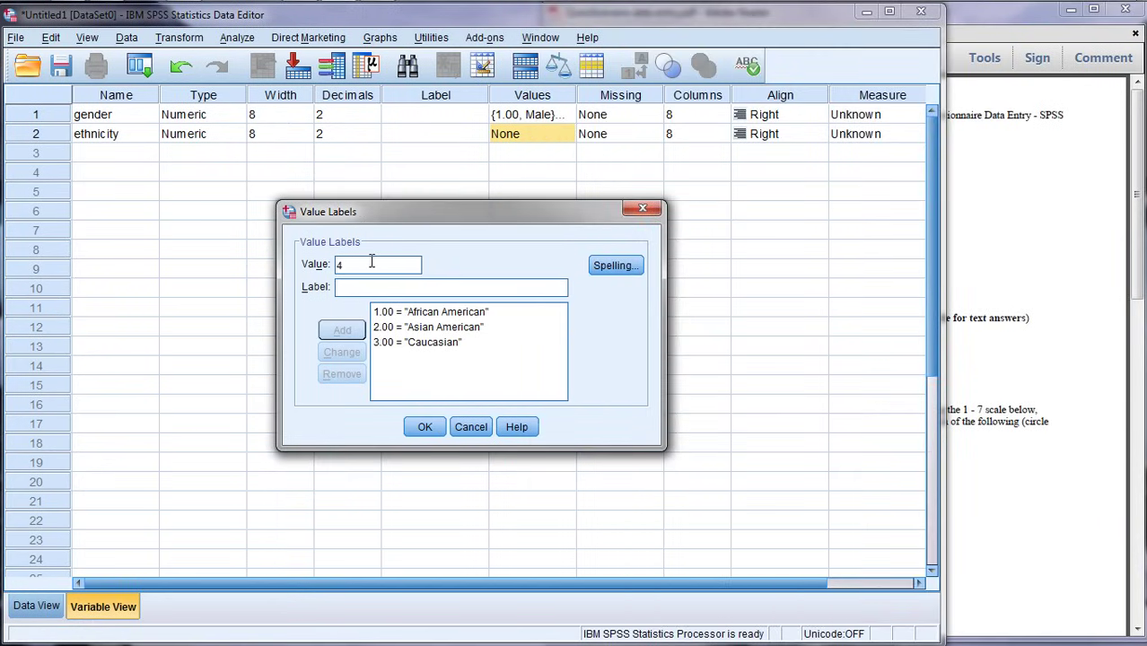
key(Tab)
text(Hispa)
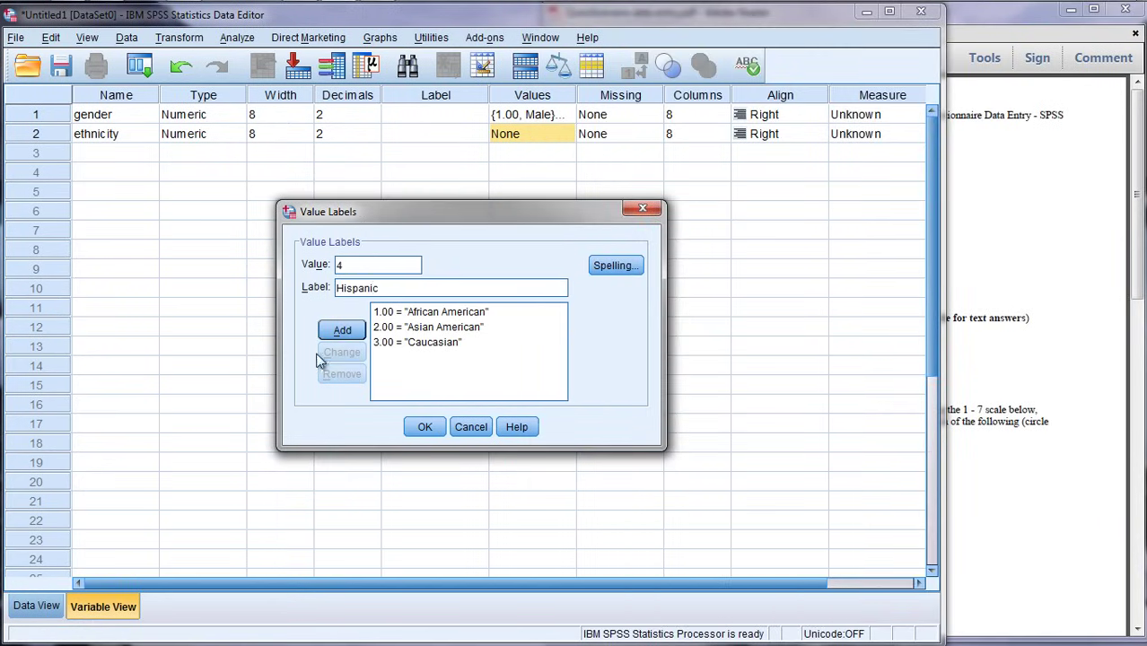
click(337, 332)
Step: Add 5 = Other and recheck the questionnaire's Other option
click(1005, 359)
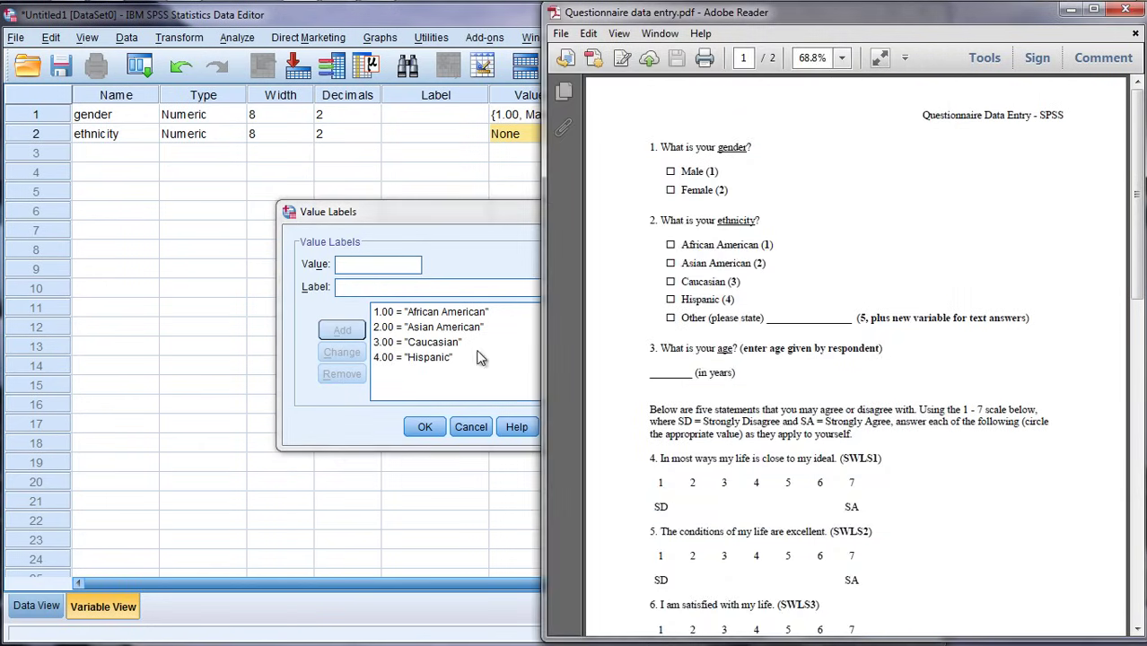
click(349, 267)
text(5)
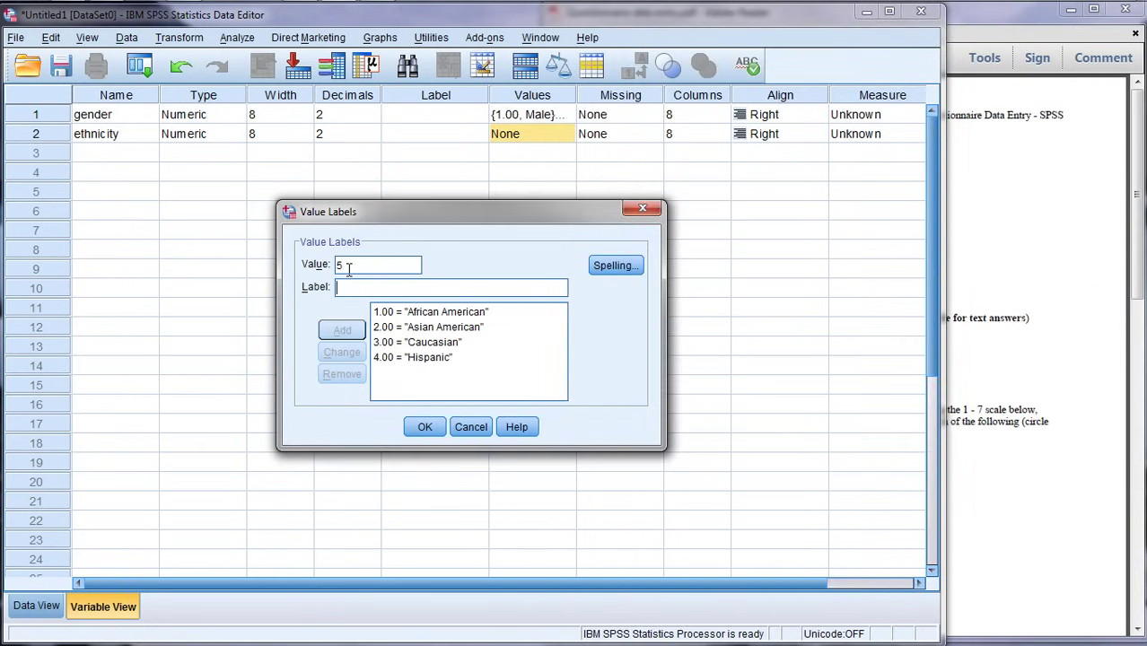
text(Other)
click(350, 331)
click(1018, 259)
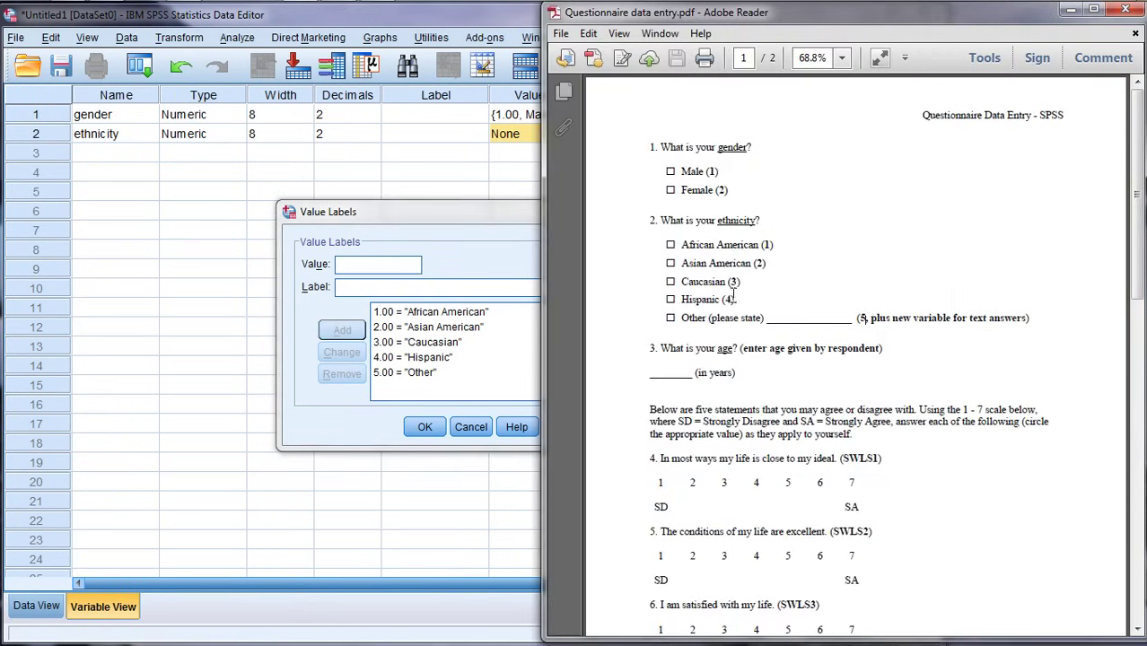
drag(766, 318, 855, 318)
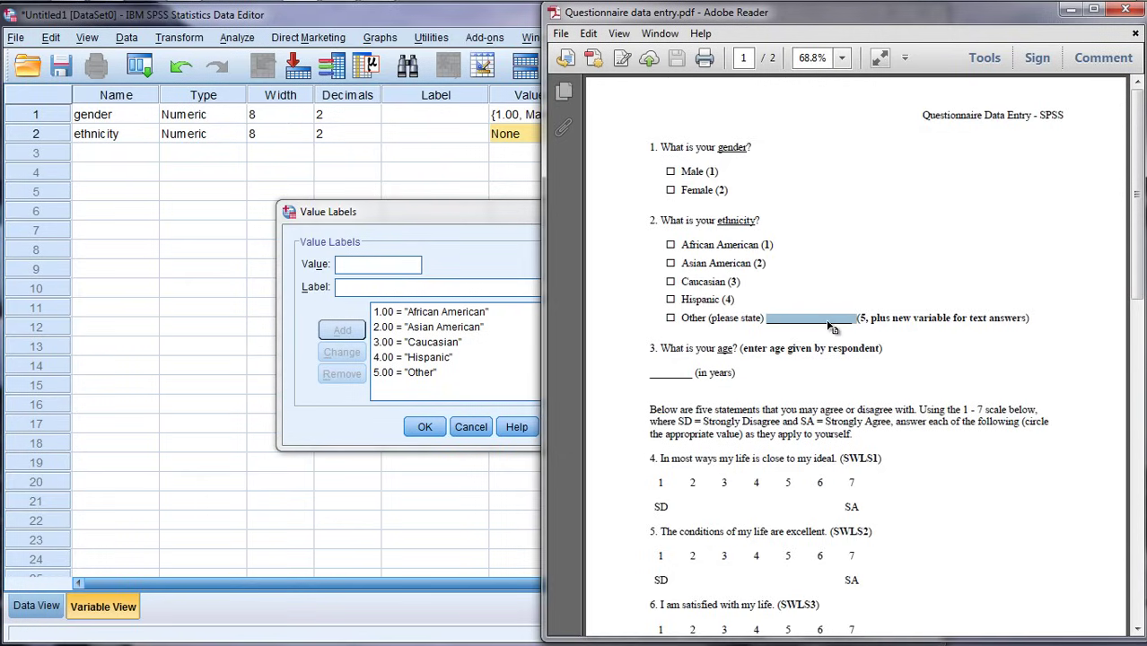